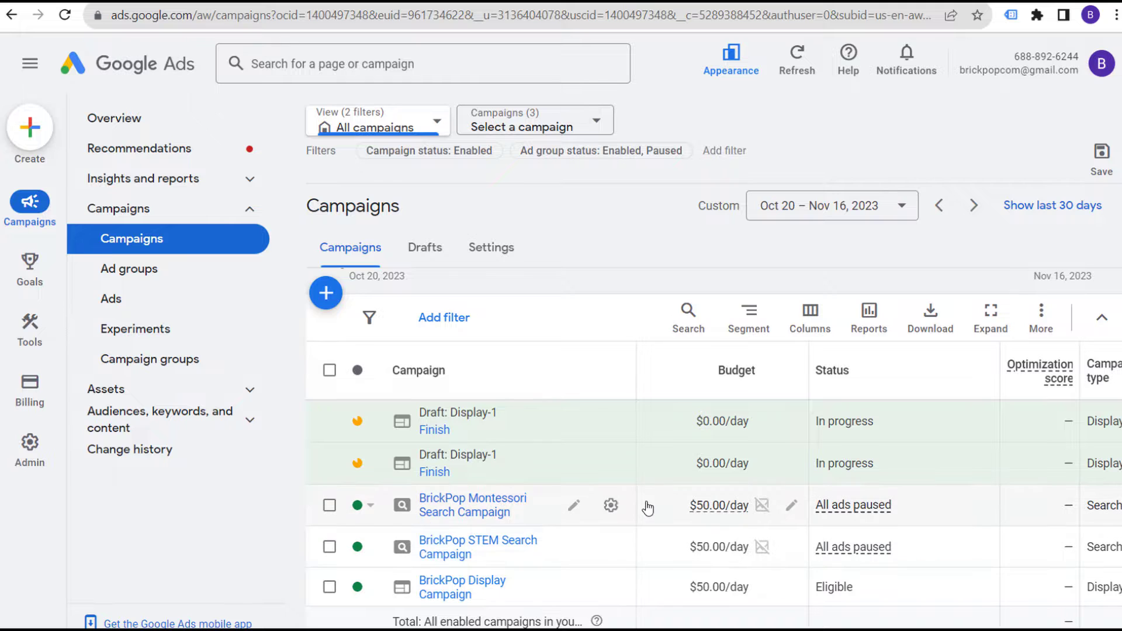
Review the campaigns' bid strategy types in the Settings table
scroll(646, 496, "down", 2)
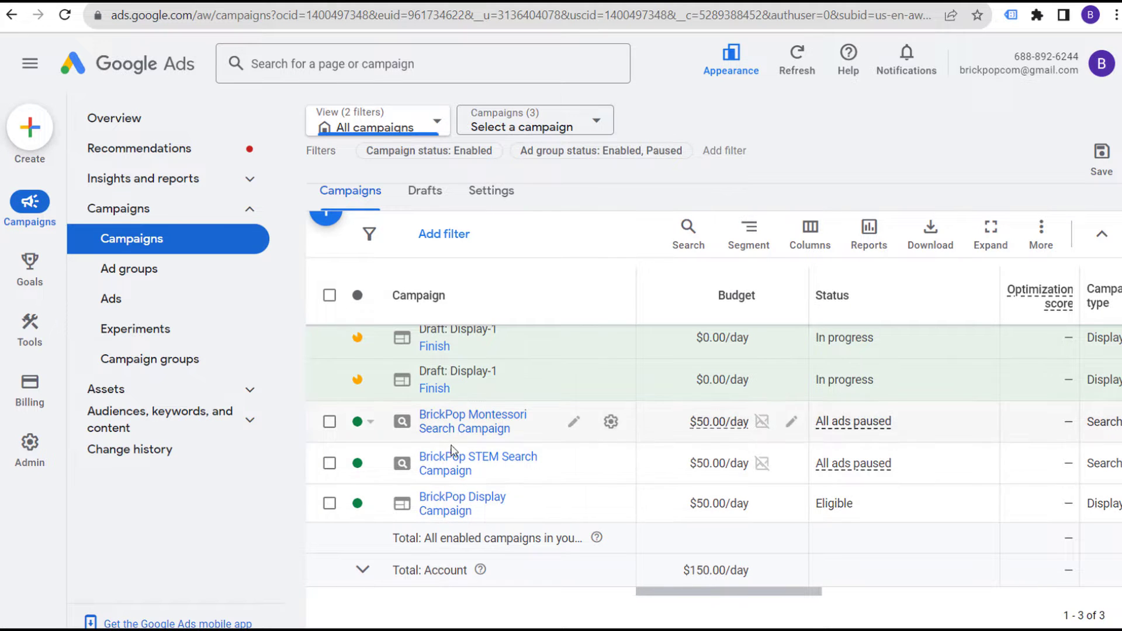
left_click(500, 198)
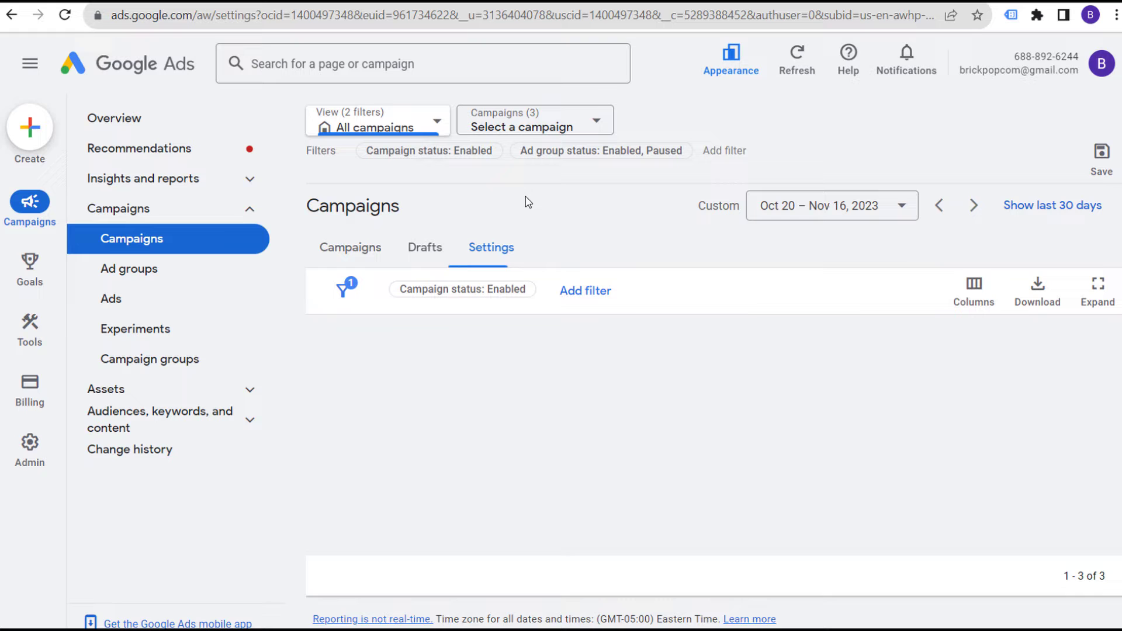
left_click_drag(673, 564, 729, 564)
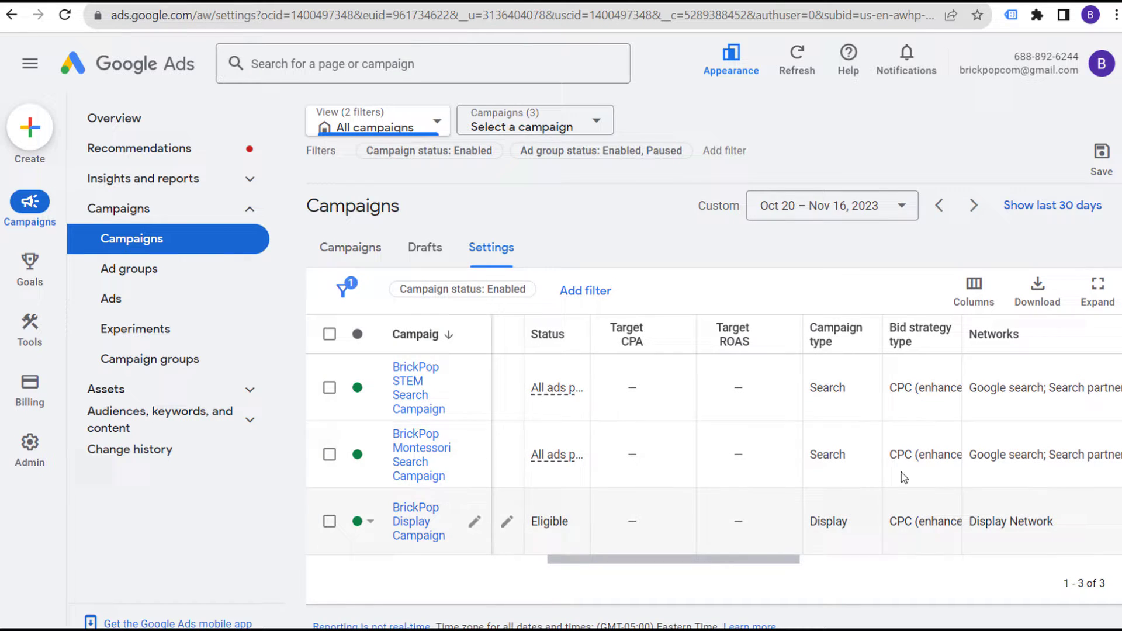
left_click_drag(770, 560, 501, 559)
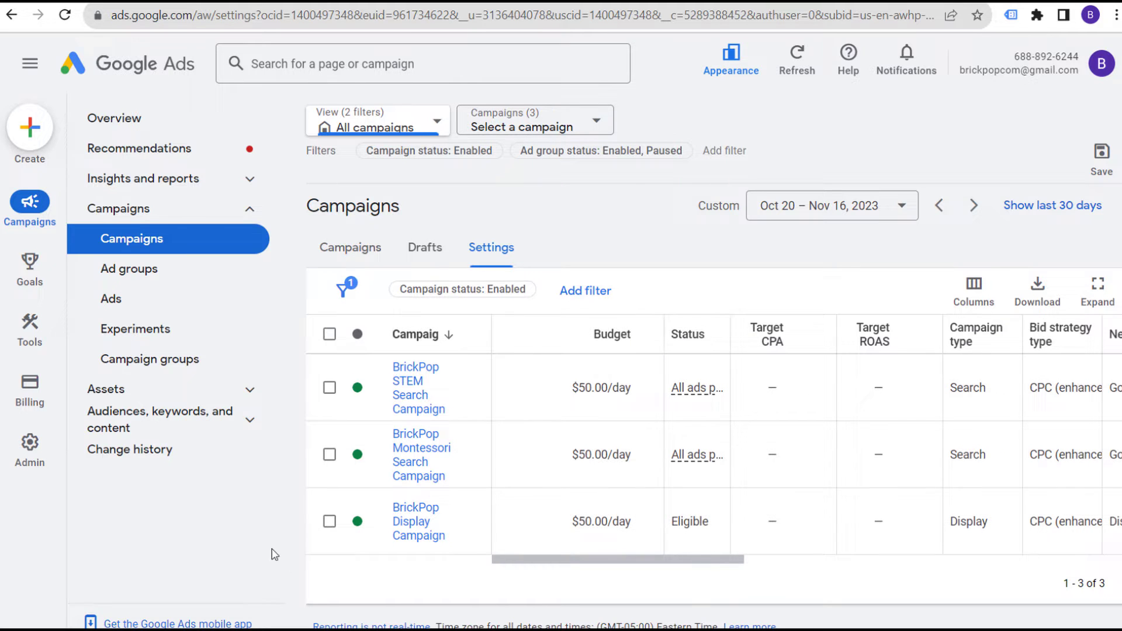
Return to the campaigns list and check each BrickPop campaign's $50.00/day budget
mouse_move(13, 324)
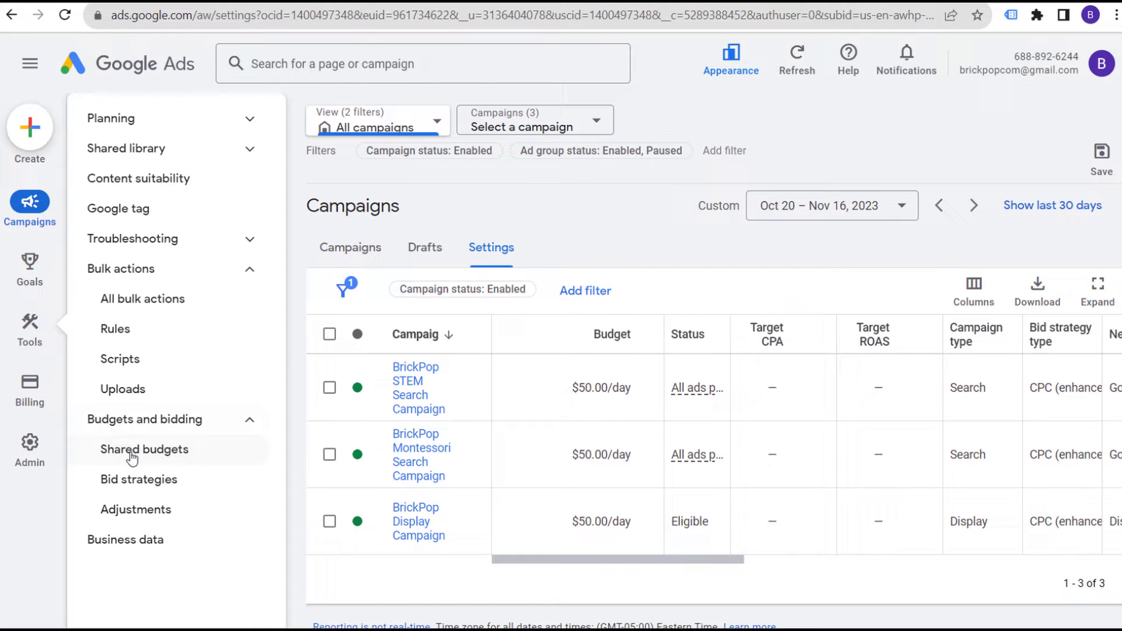
left_click(358, 251)
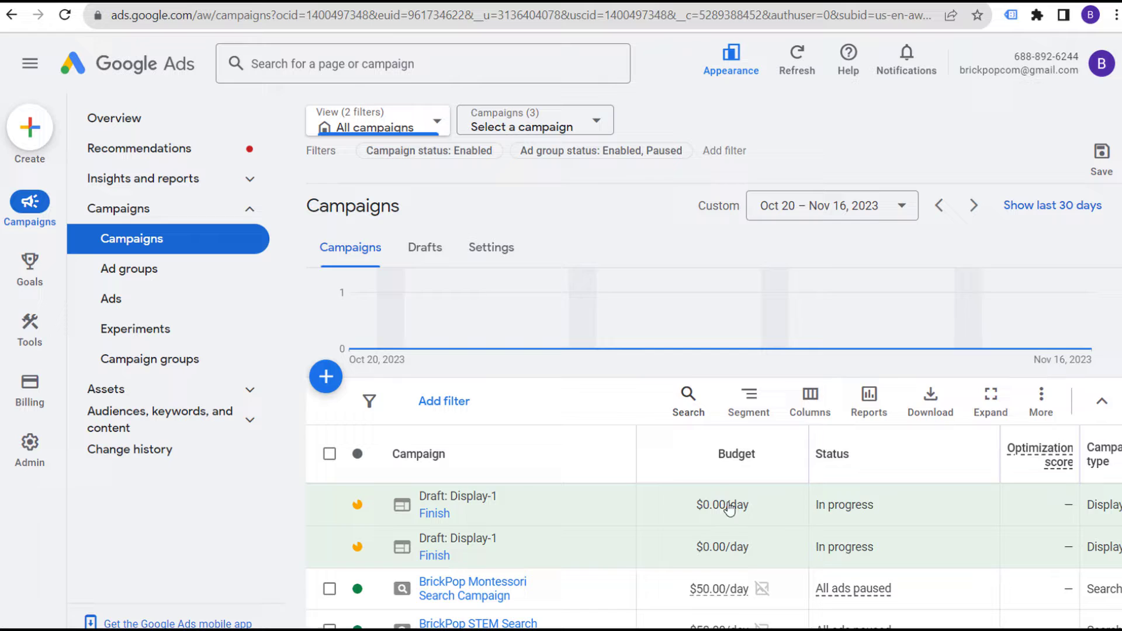
scroll(736, 520, "down", 2)
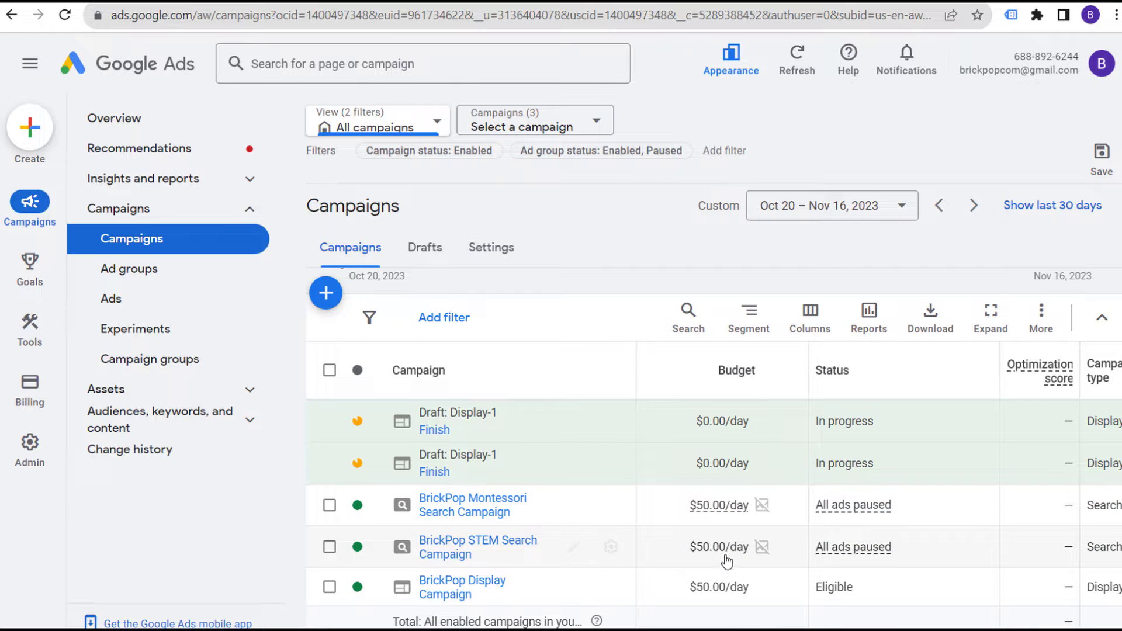
scroll(678, 514, "down", 2)
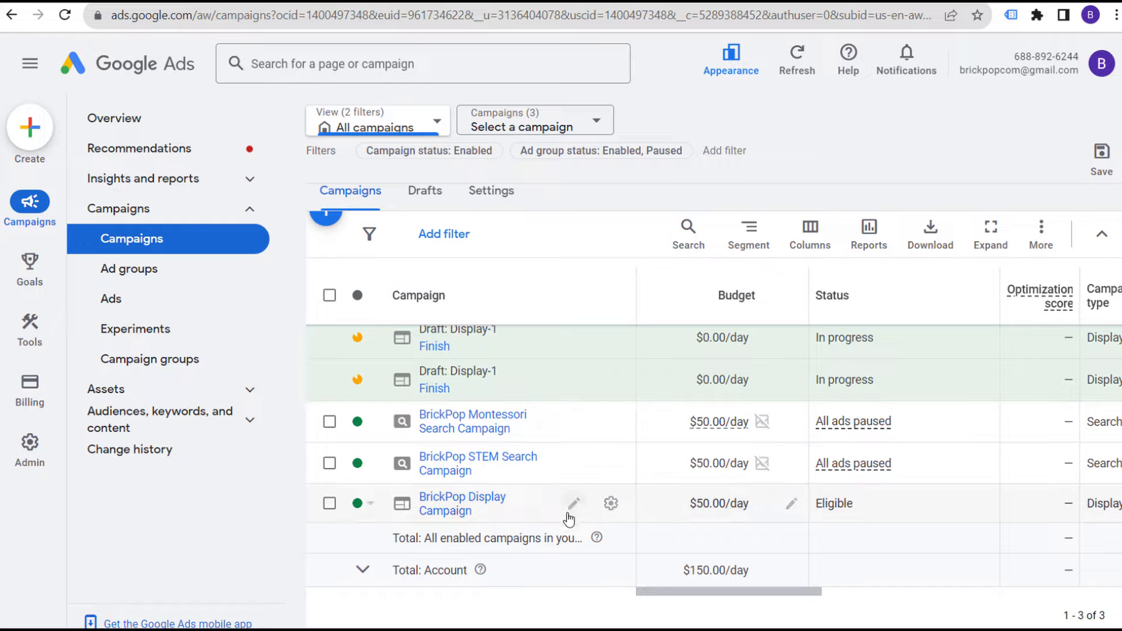
mouse_move(23, 342)
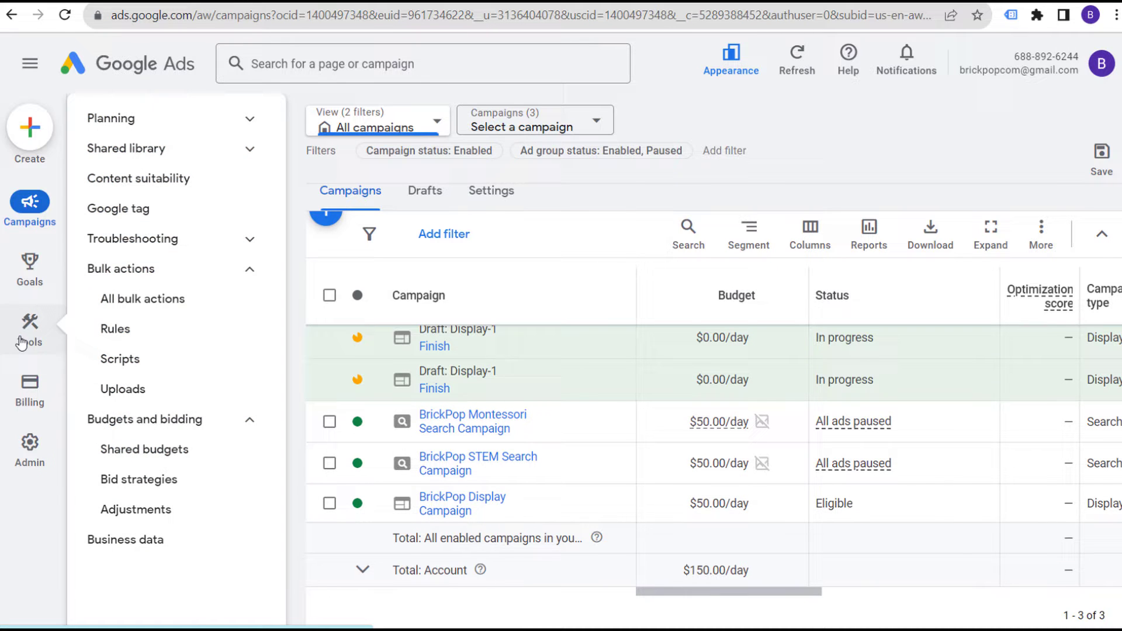
Start a new shared budget including the Display, Montessori Search and STEM Search campaigns
left_click(156, 456)
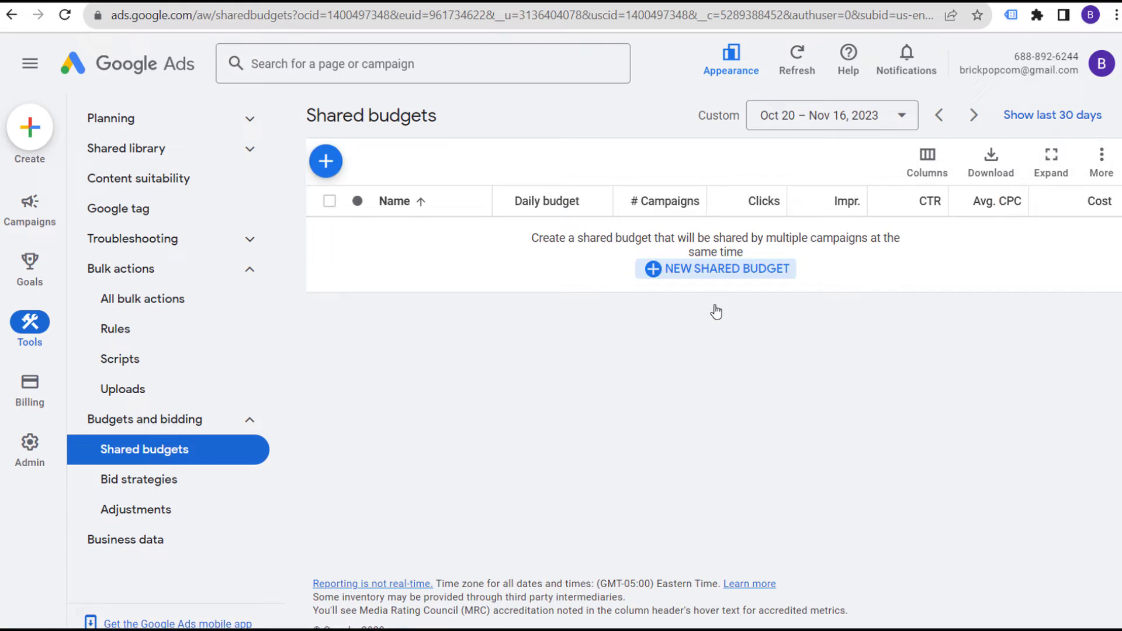
left_click(714, 308)
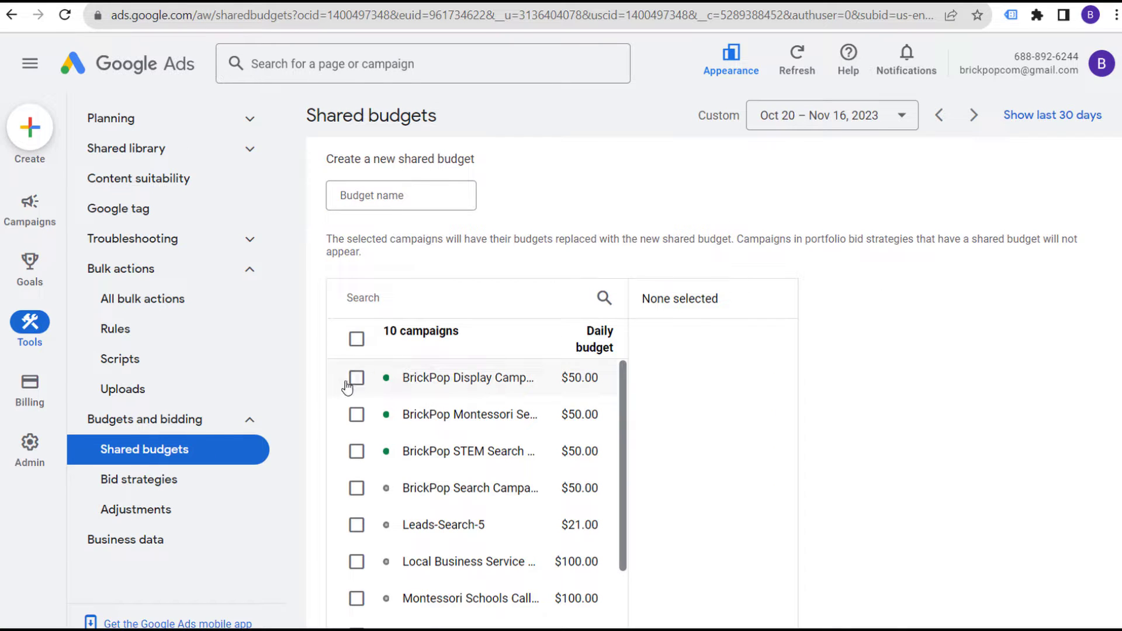
left_click(356, 378)
left_click(356, 414)
left_click(356, 451)
Name the shared budget 'Shared Budget Example' at $150.00/day and save it
left_click(377, 196)
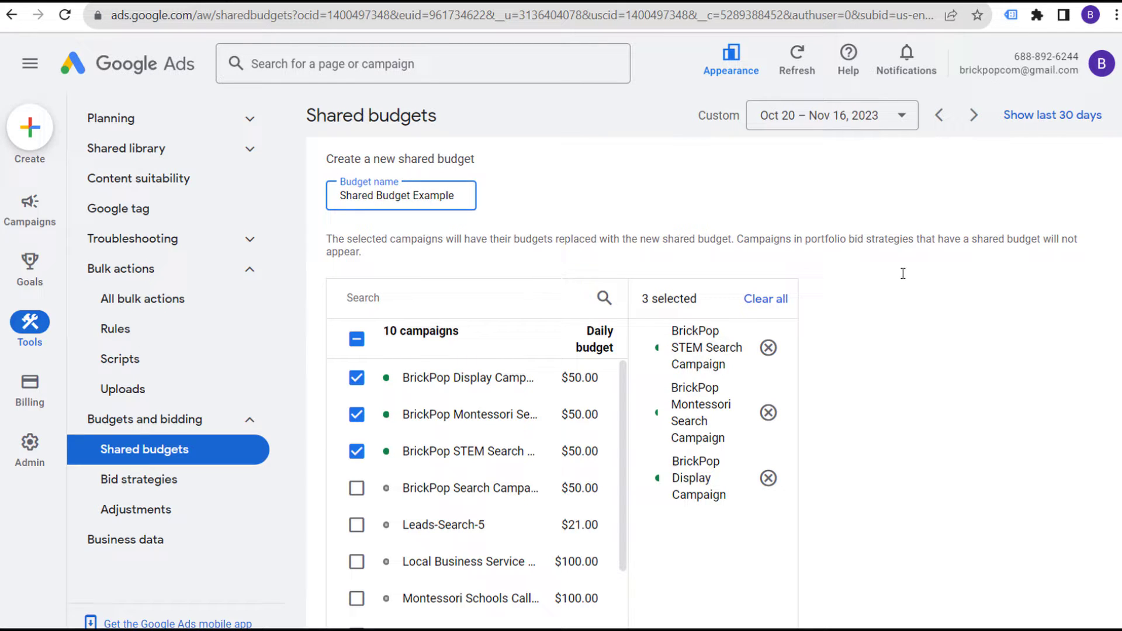
left_click(1033, 302)
scroll(915, 403, "down", 1)
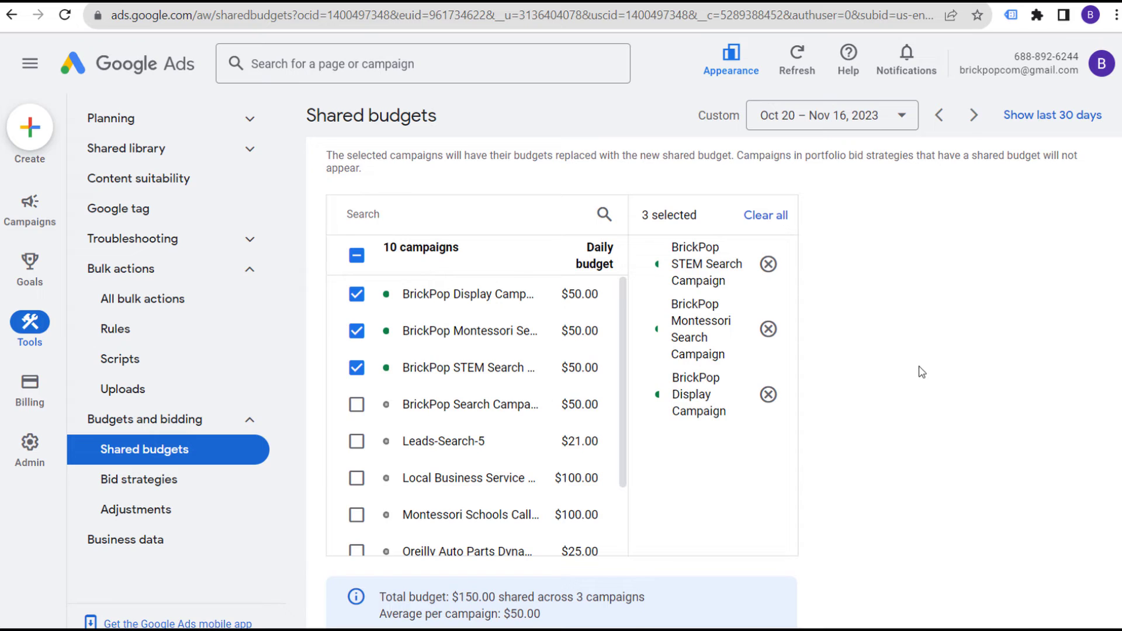
scroll(918, 385, "down", 1)
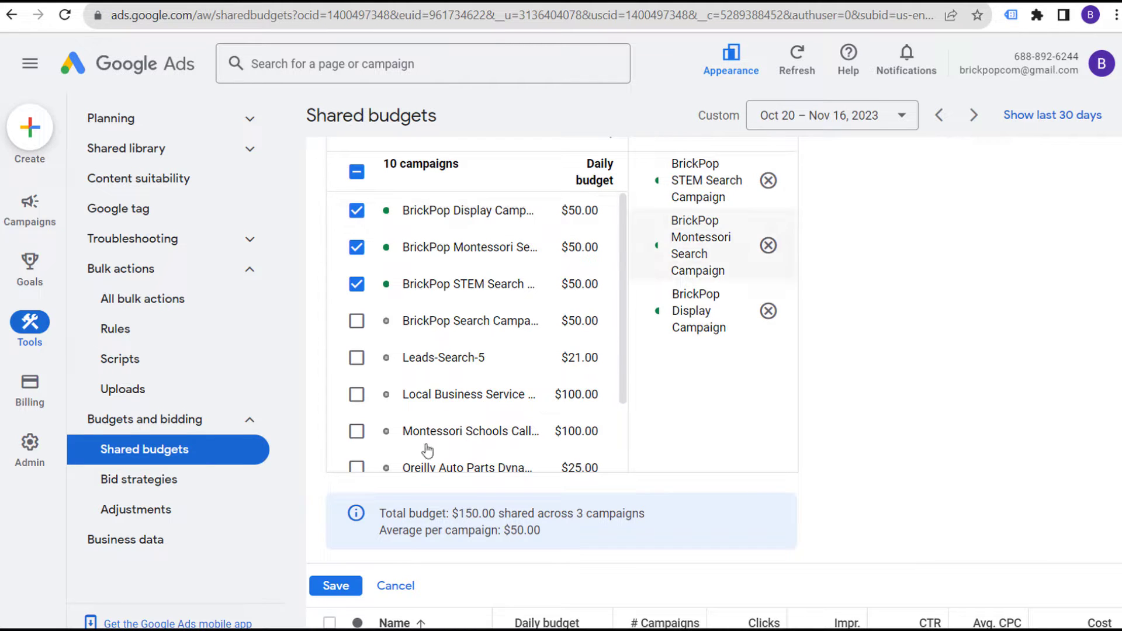
left_click(341, 591)
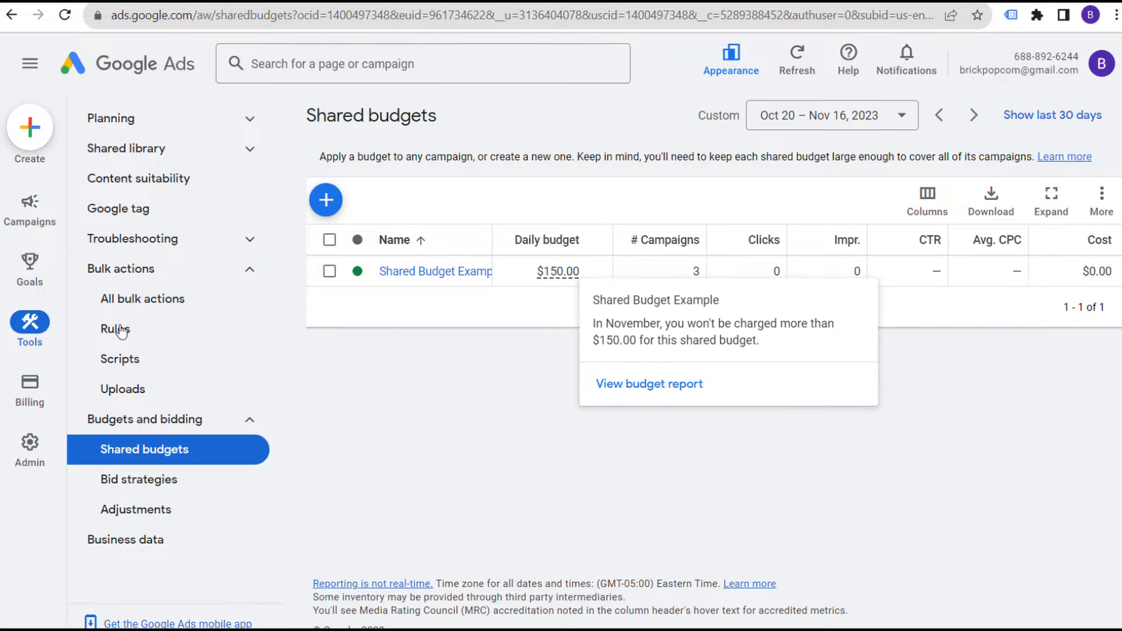
Back in the campaigns table, open BrickPop Display Campaign's settings panel
mouse_move(32, 213)
left_click(129, 244)
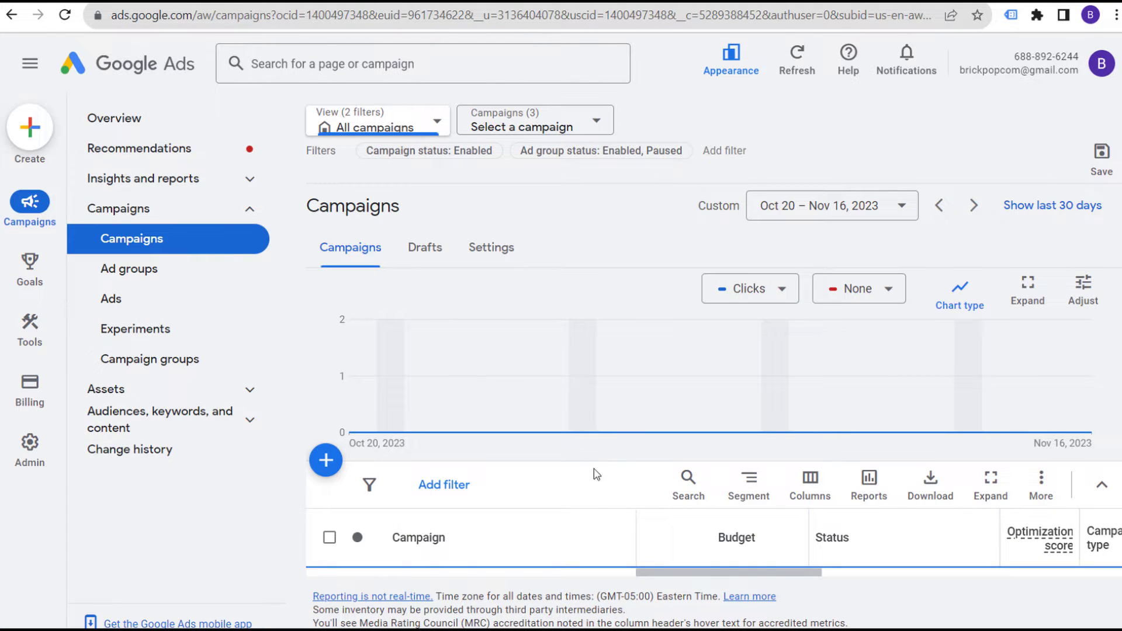
scroll(567, 474, "down", 5)
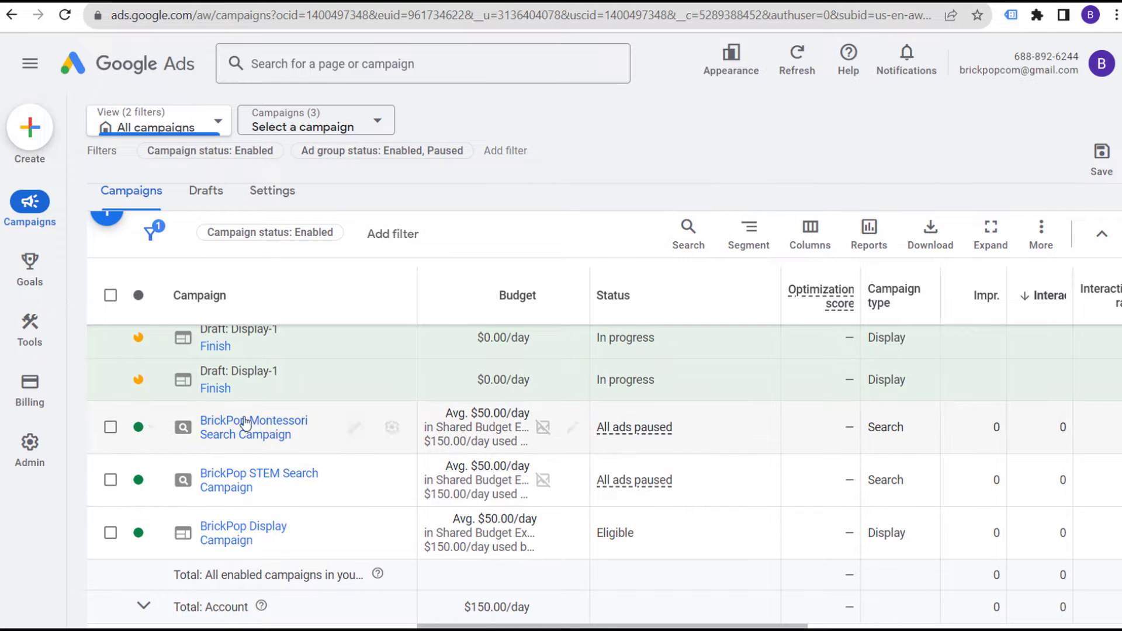
mouse_move(462, 483)
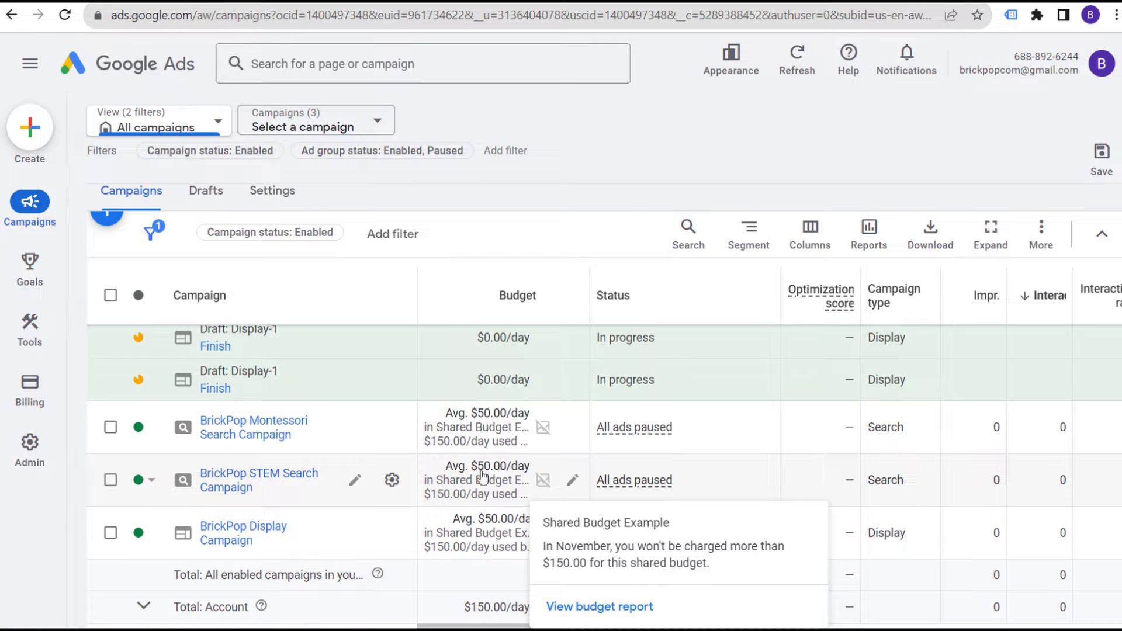
mouse_move(490, 444)
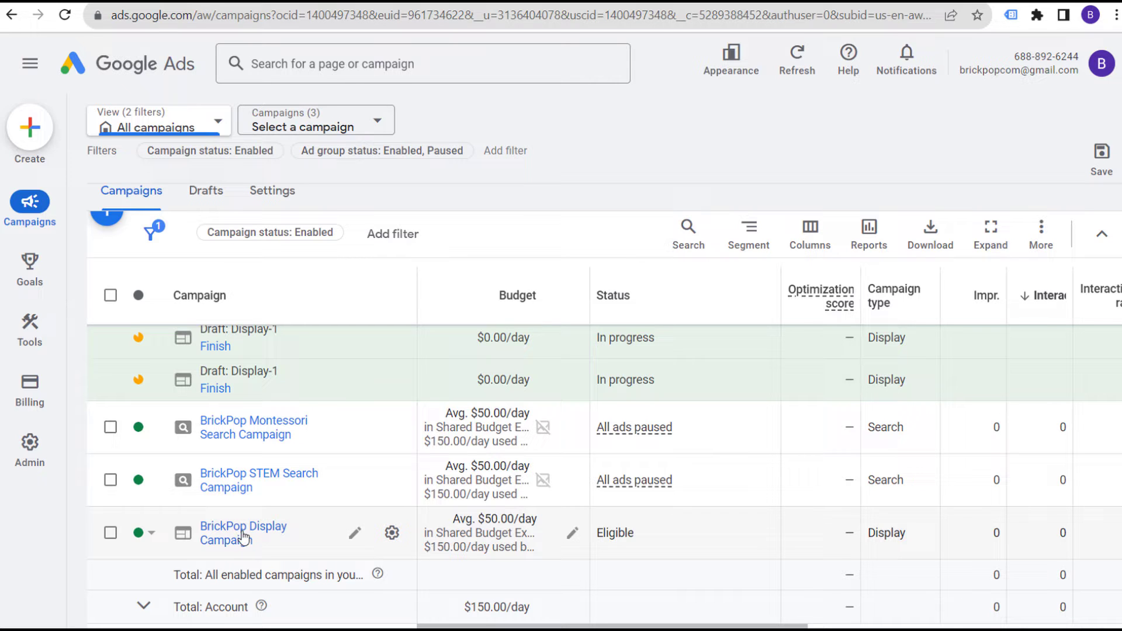
left_click(390, 533)
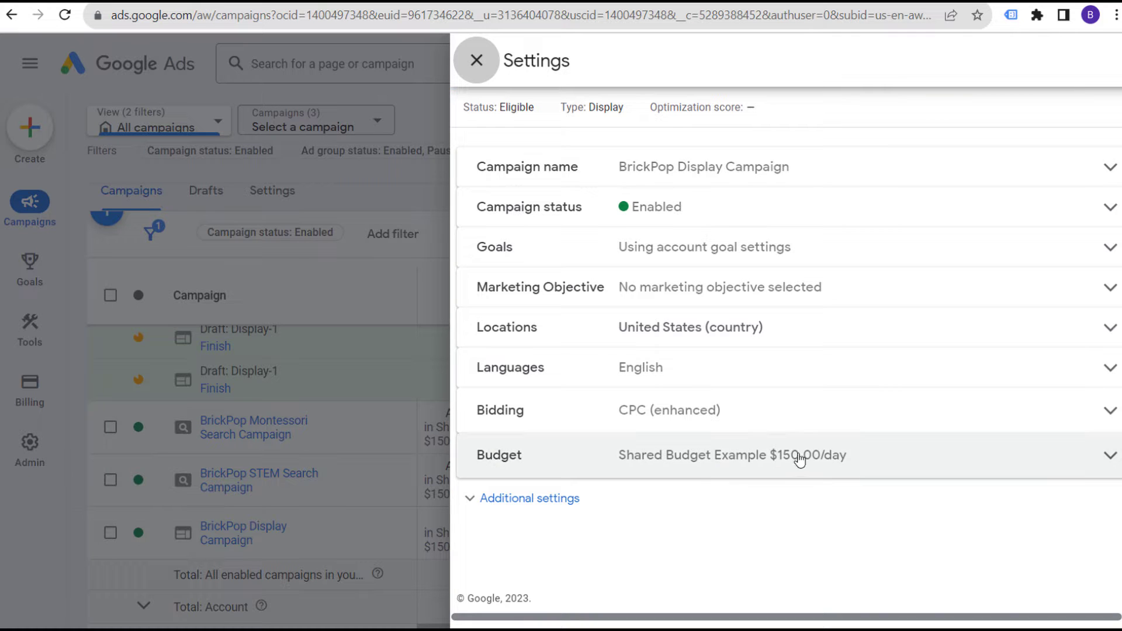
Switch BrickPop Display Campaign to an individual $50.00 daily budget and save
left_click(832, 463)
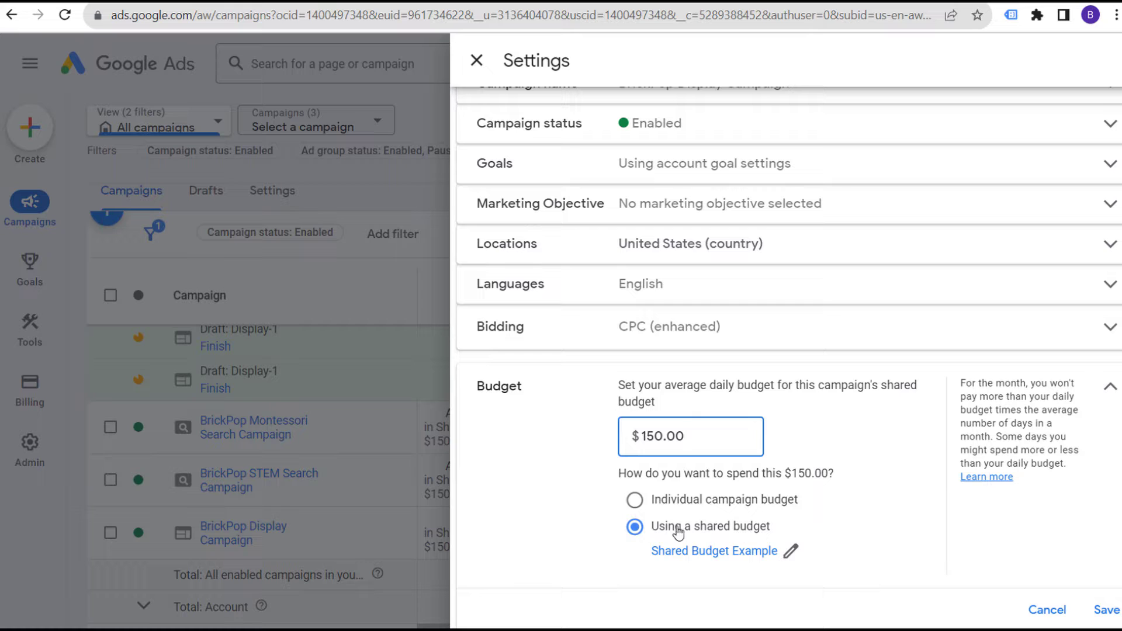
left_click(687, 498)
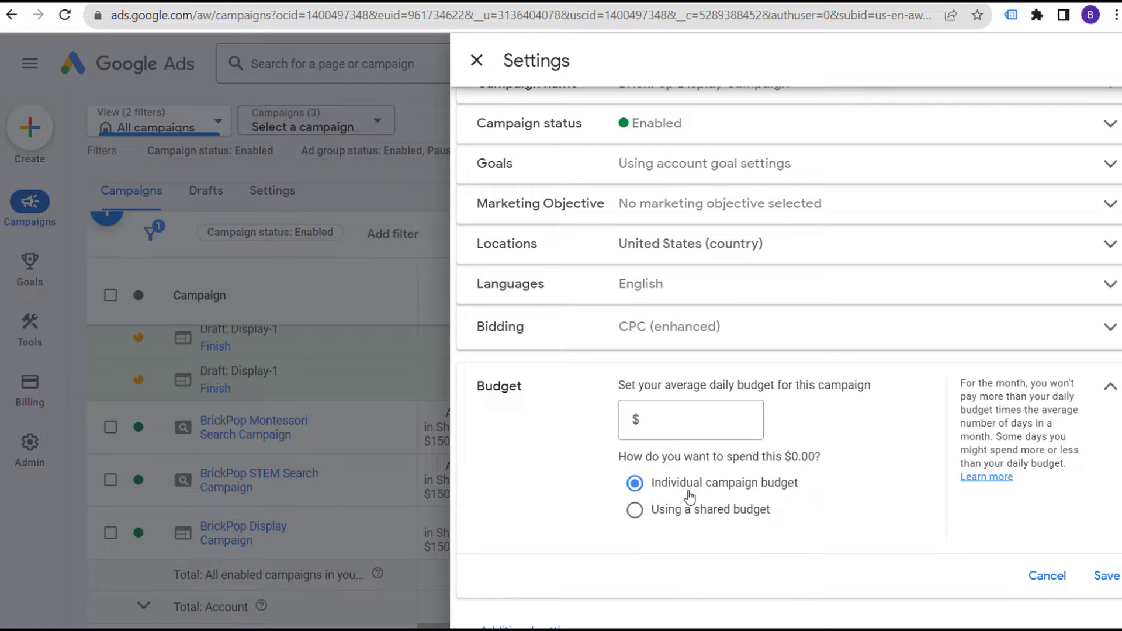
left_click(682, 421)
type("50.00")
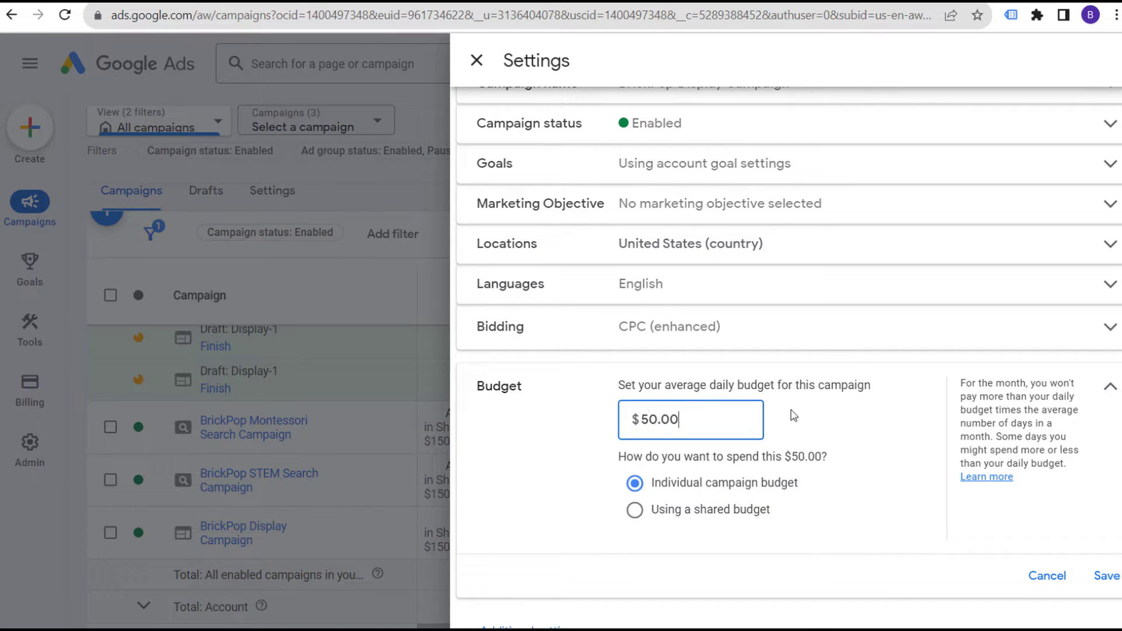
left_click(890, 439)
left_click(1099, 577)
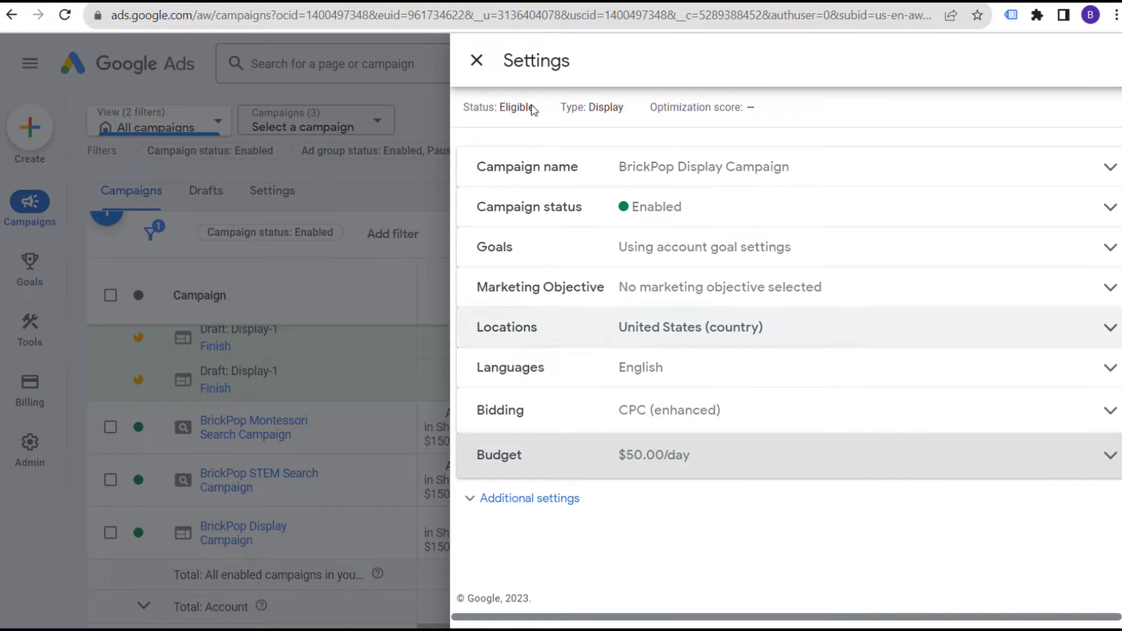
left_click(477, 61)
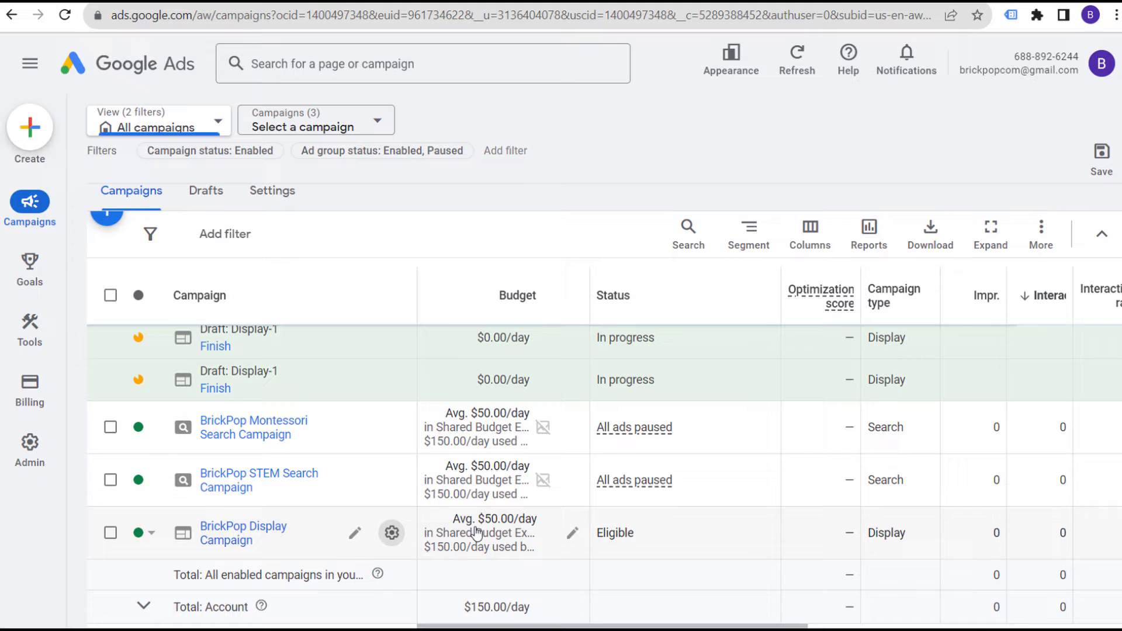
Check BrickPop Montessori Search Campaign's settings for its budget
mouse_move(501, 518)
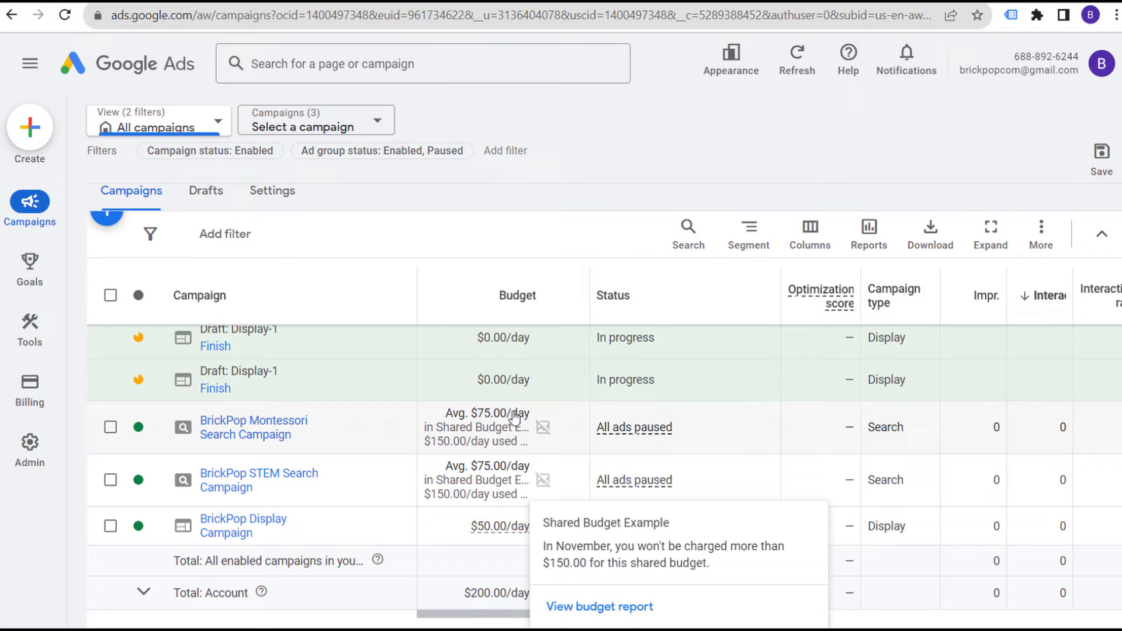
left_click(392, 426)
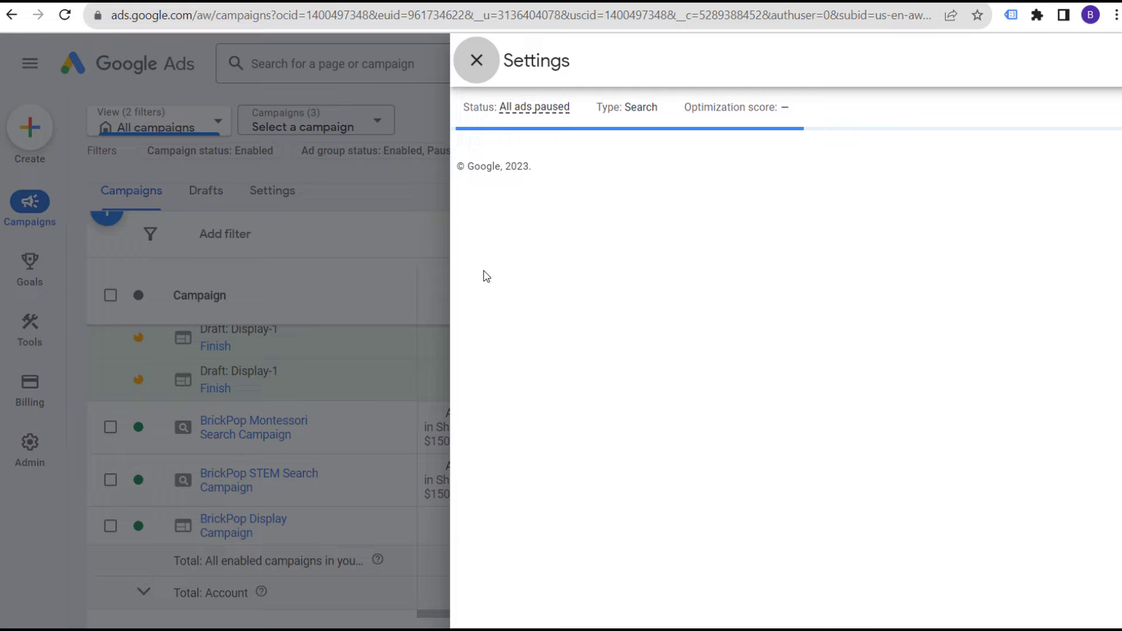
left_click(487, 59)
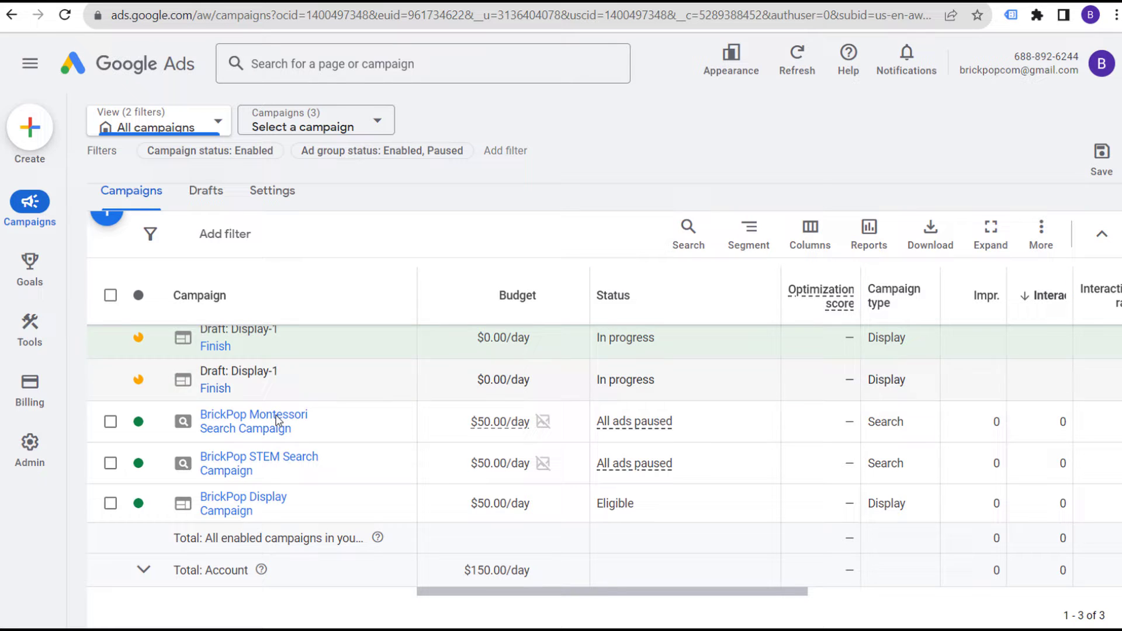
Create a new Maximize conversion value portfolio strategy from the Bid strategies page
left_click(30, 322)
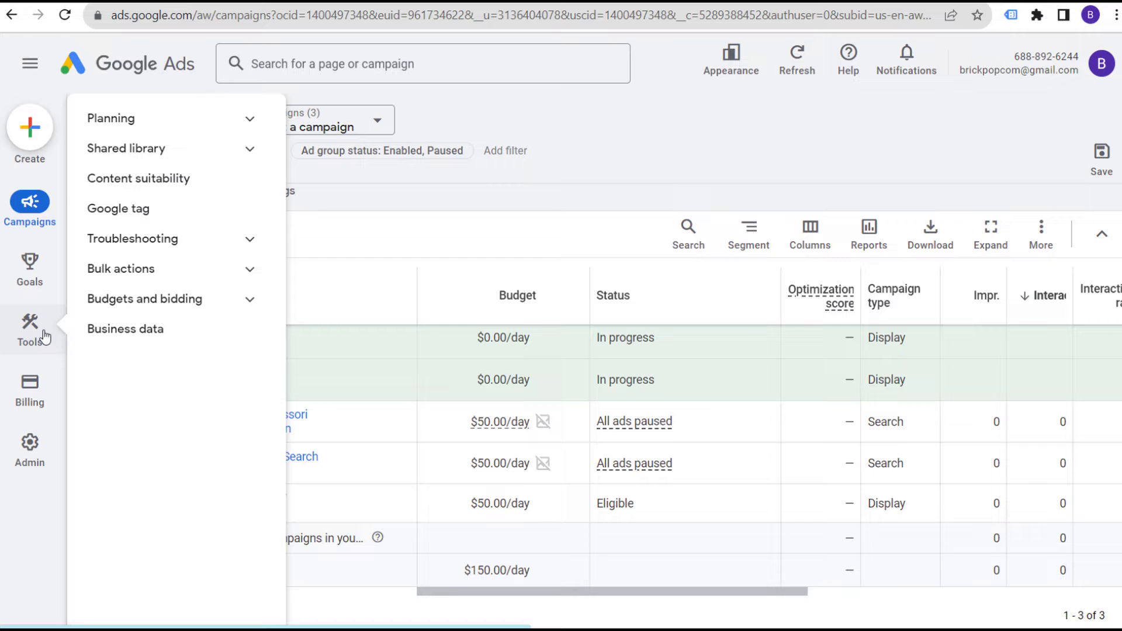
left_click(223, 302)
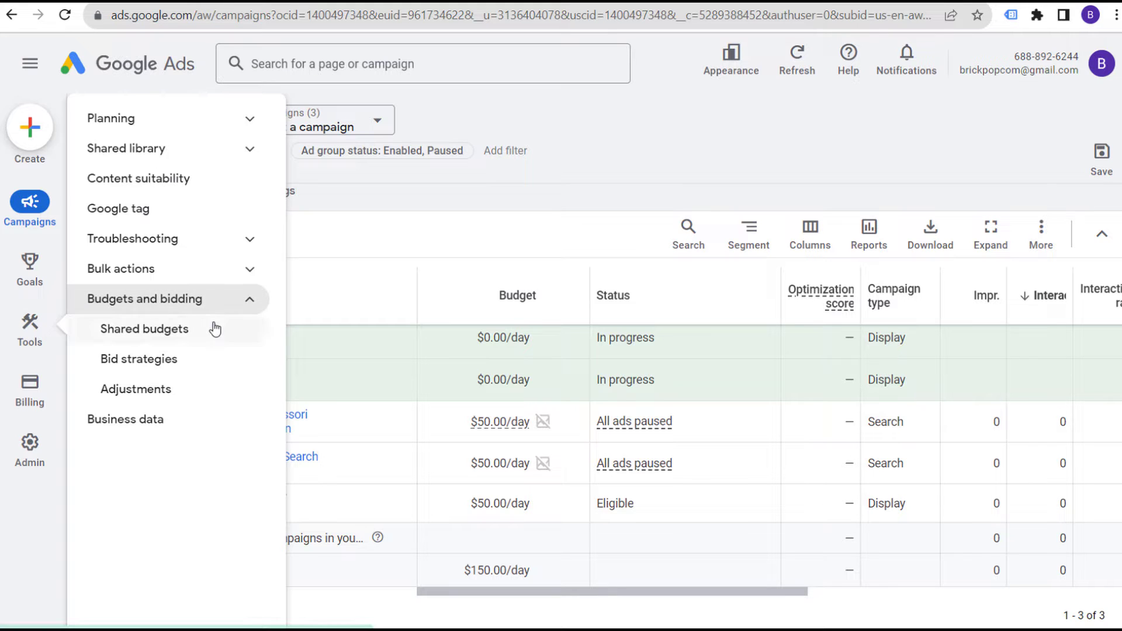
left_click(186, 359)
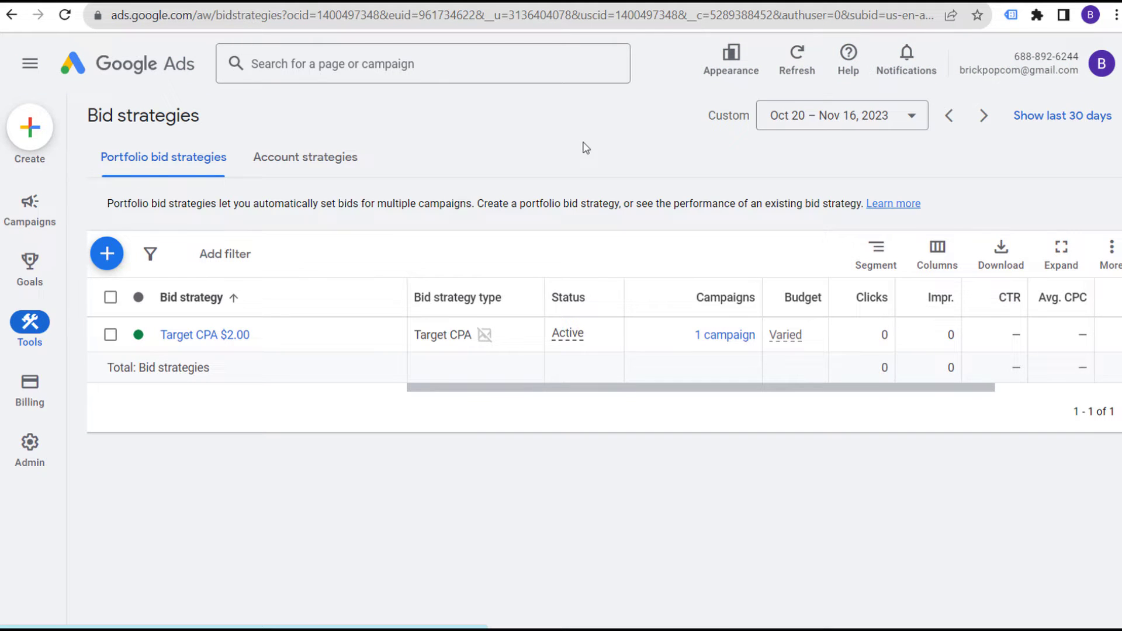
left_click(107, 254)
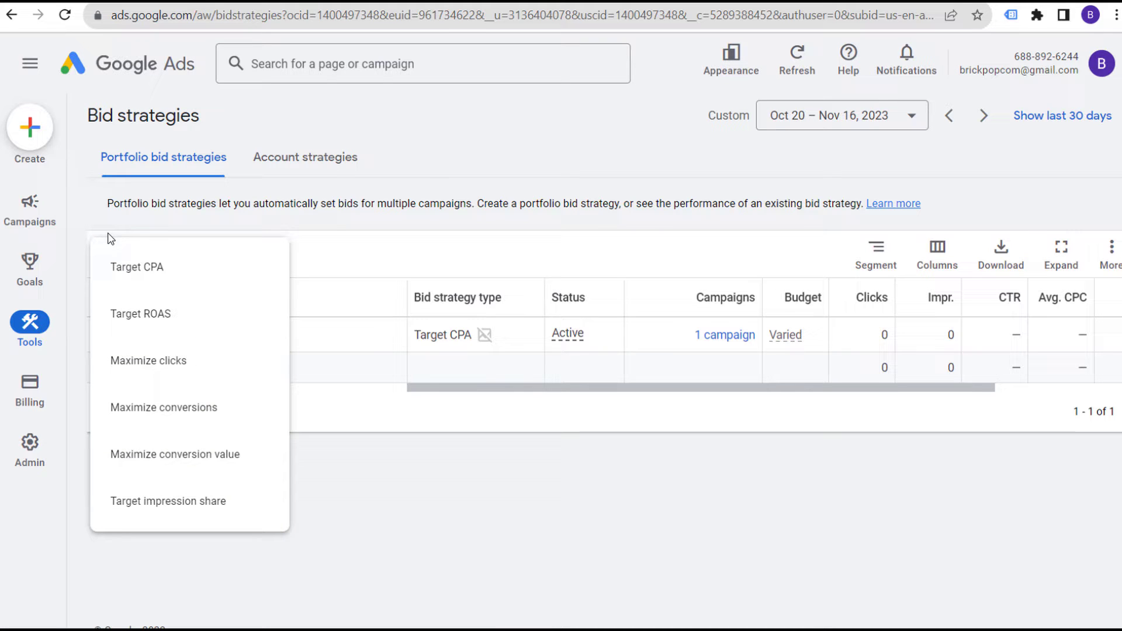
left_click(152, 456)
Set 350% target ROAS and name the strategy 'Portfolio Bid Strategy 350%'
left_click(159, 421)
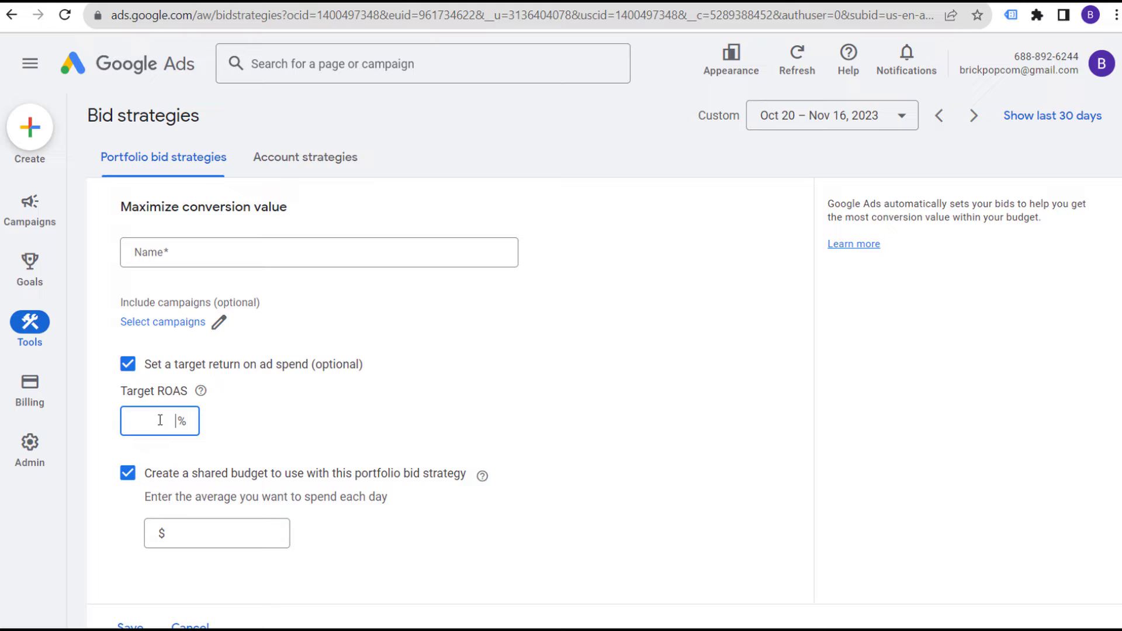
type("350")
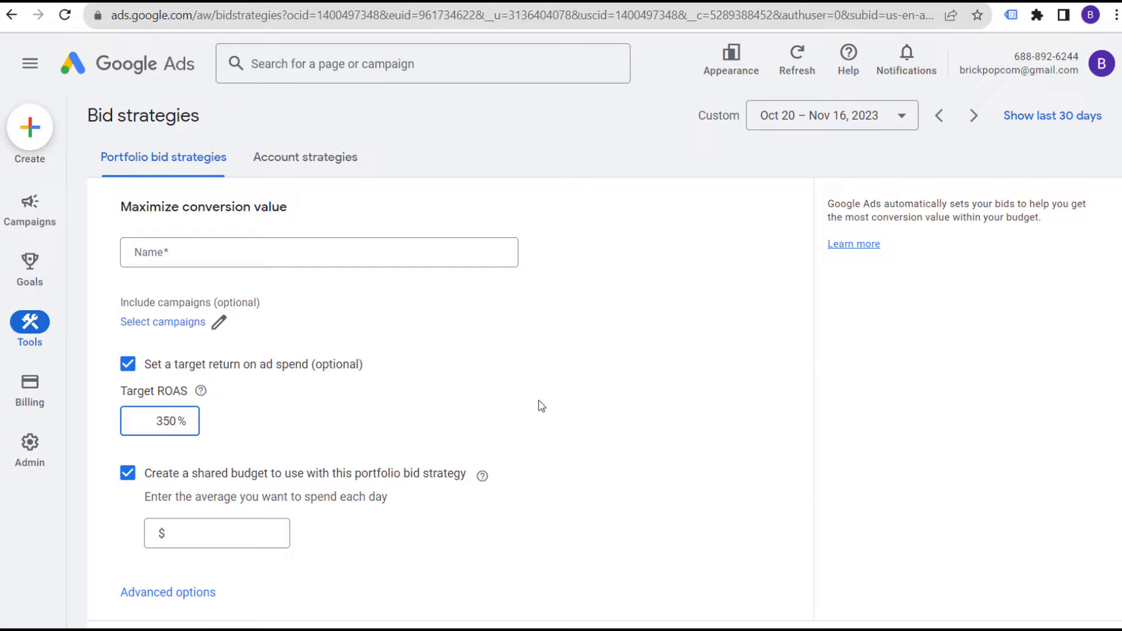
left_click(437, 252)
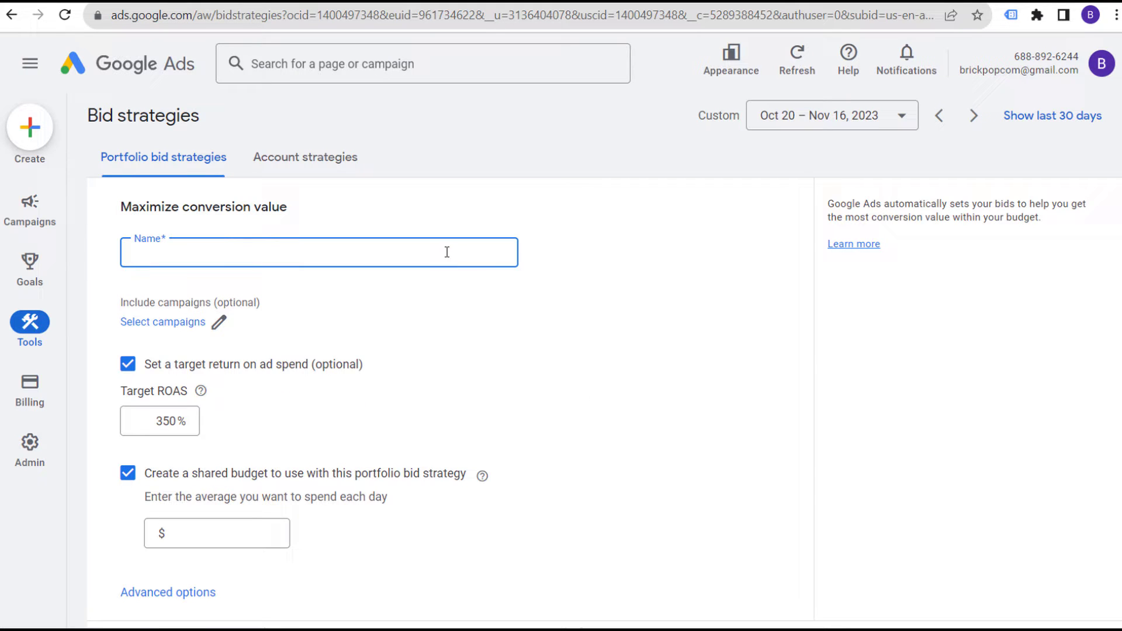
type("Portfolio Bid Strategy 350%")
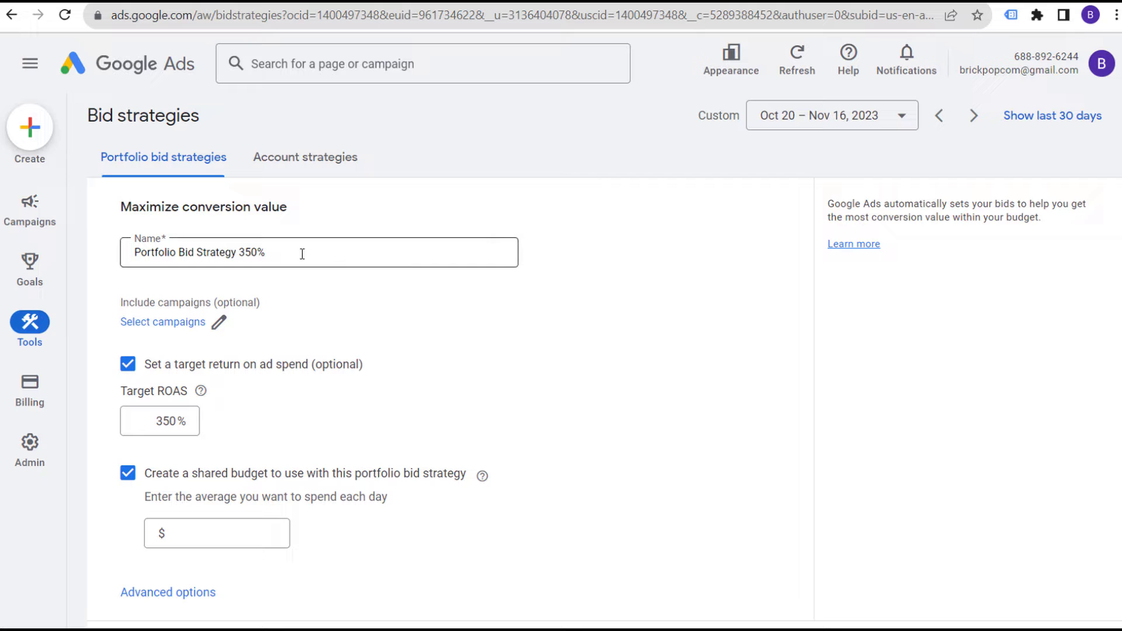
left_click_drag(300, 251, 162, 252)
left_click(171, 258)
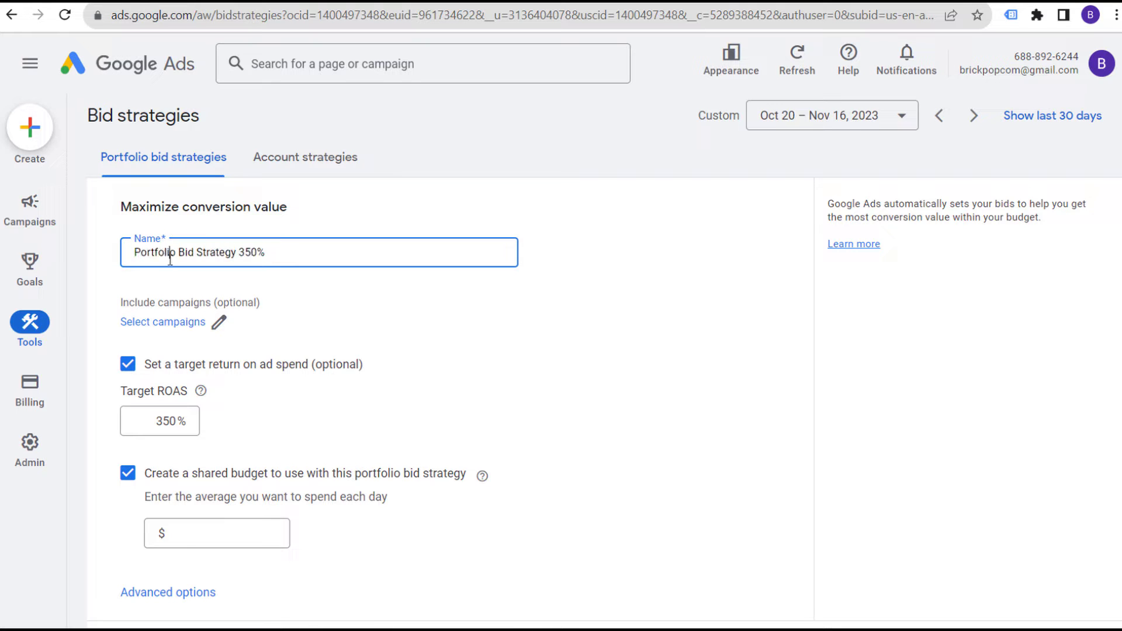
left_click(194, 321)
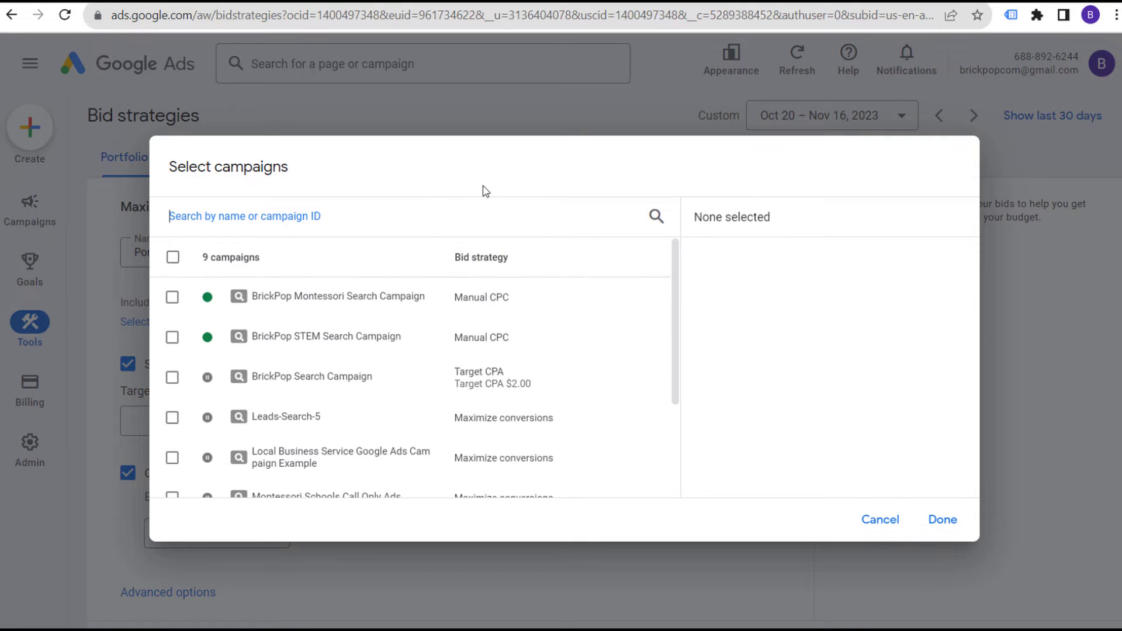
Add BrickPop STEM Search and BrickPop Montessori Search campaigns to the strategy
left_click(318, 324)
left_click(317, 309)
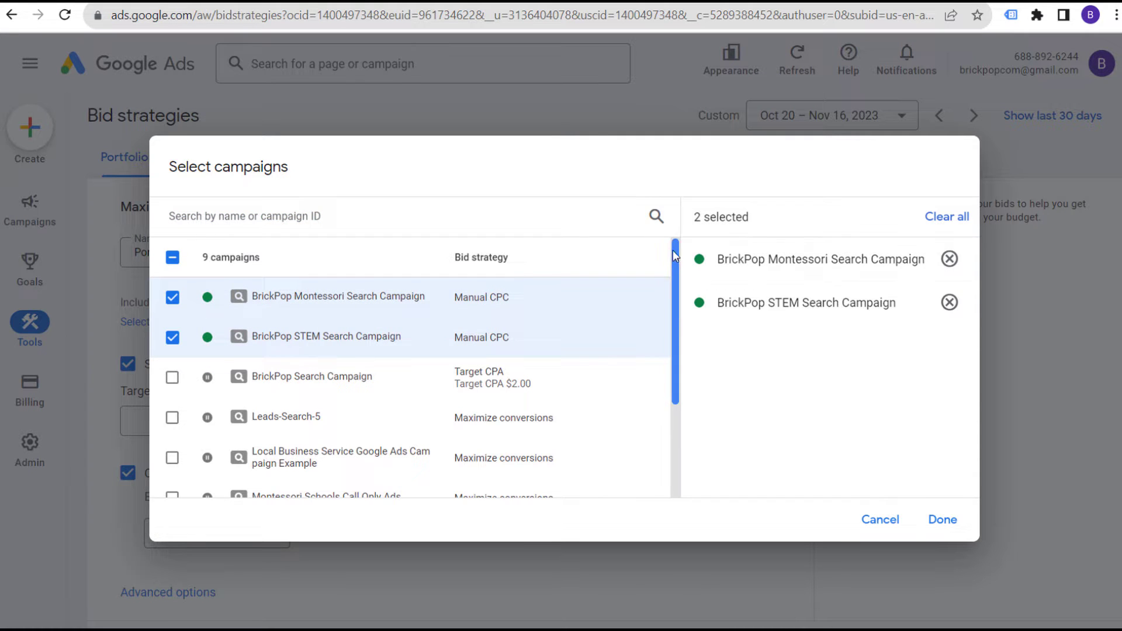
scroll(676, 349, "down", 2)
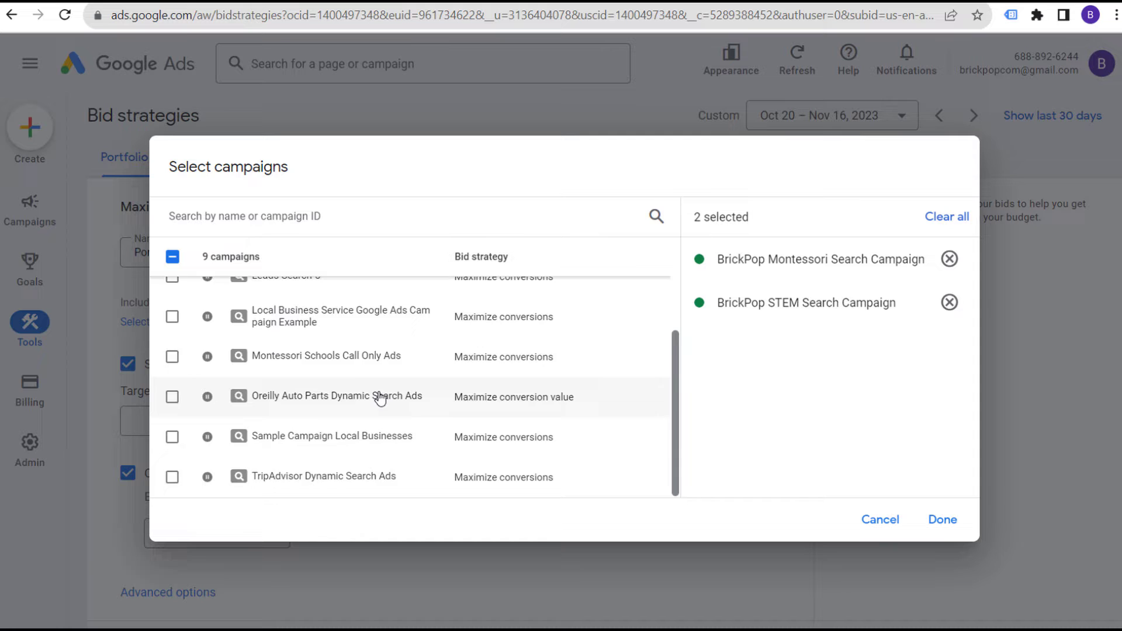
scroll(379, 396, "up", 3)
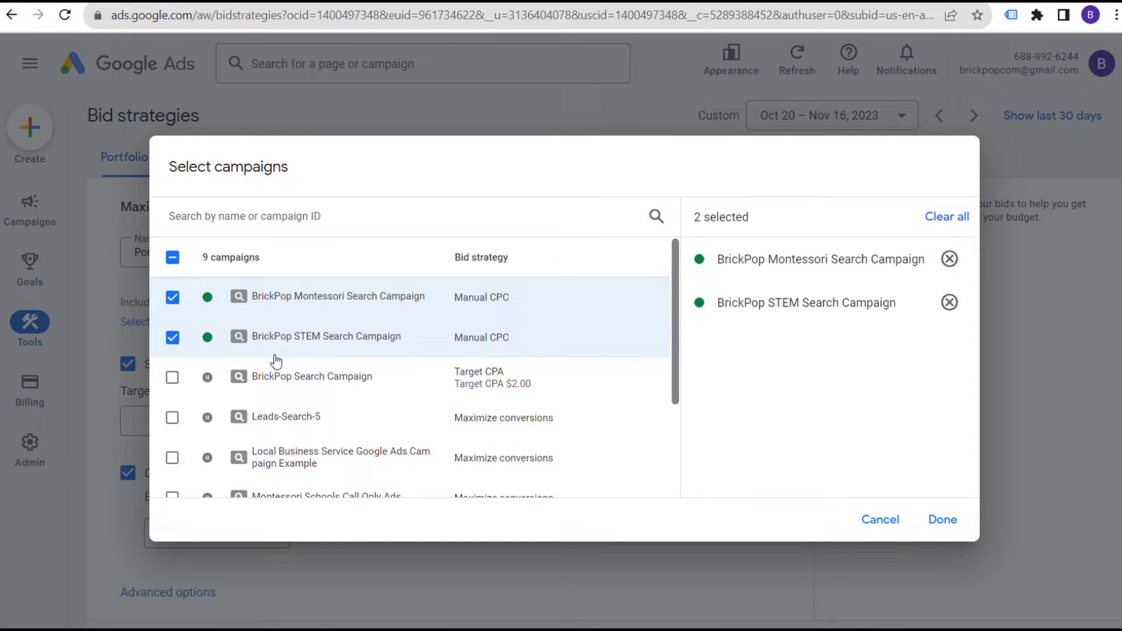
scroll(318, 351, "down", 3)
scroll(345, 327, "up", 3)
left_click(943, 521)
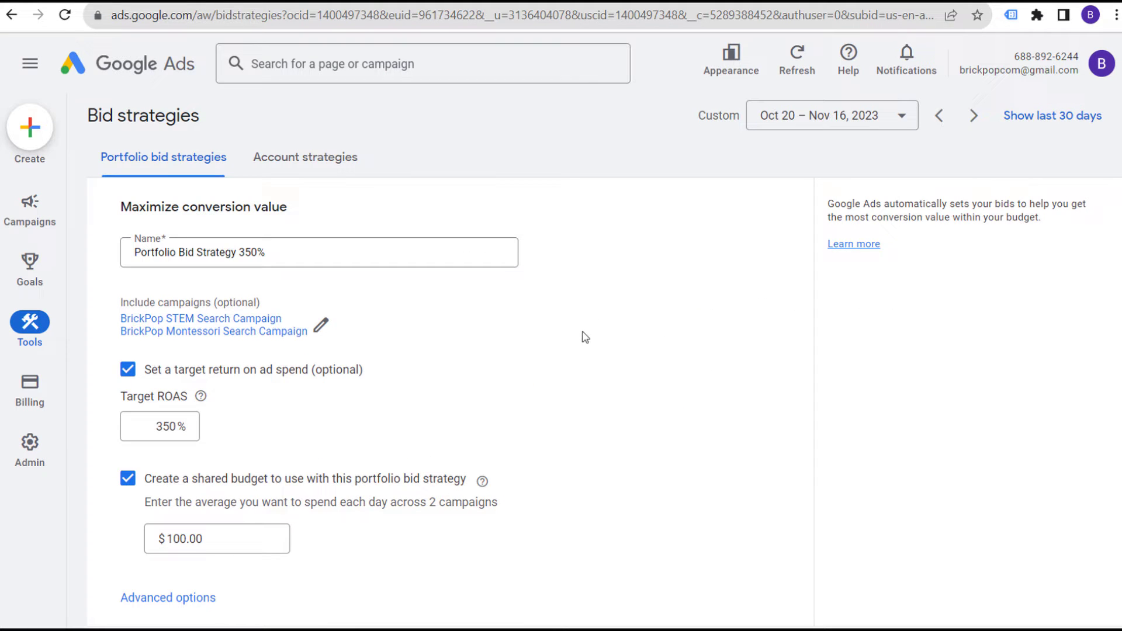
Set a $3.00 maximum bid limit under Advanced options
scroll(637, 376, "down", 1)
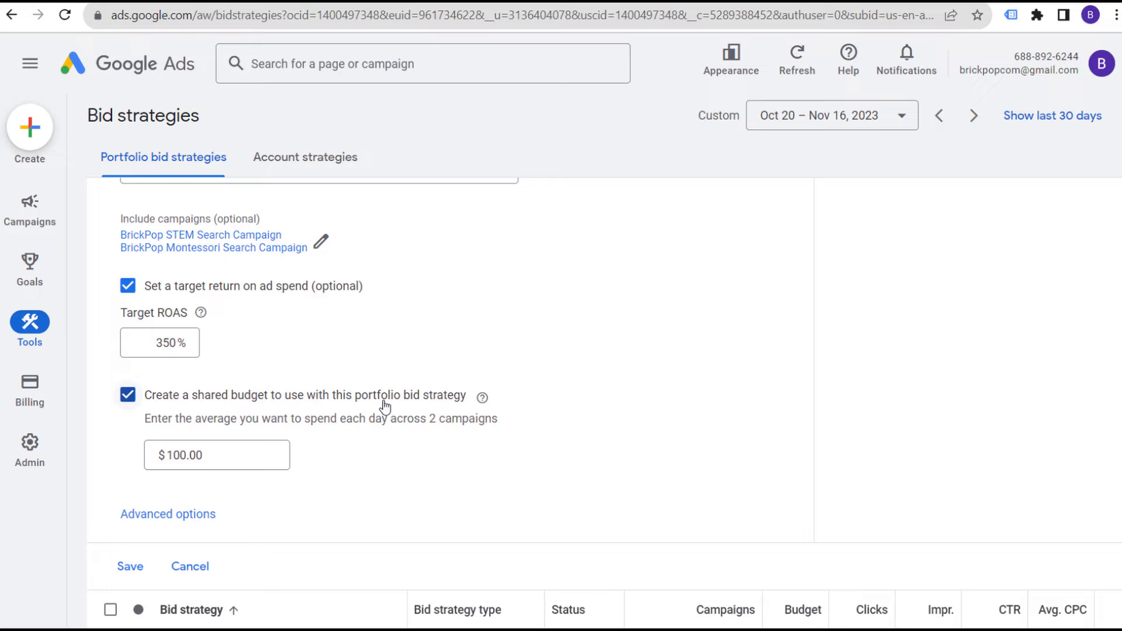
left_click(193, 517)
scroll(558, 439, "down", 1)
left_click(370, 465)
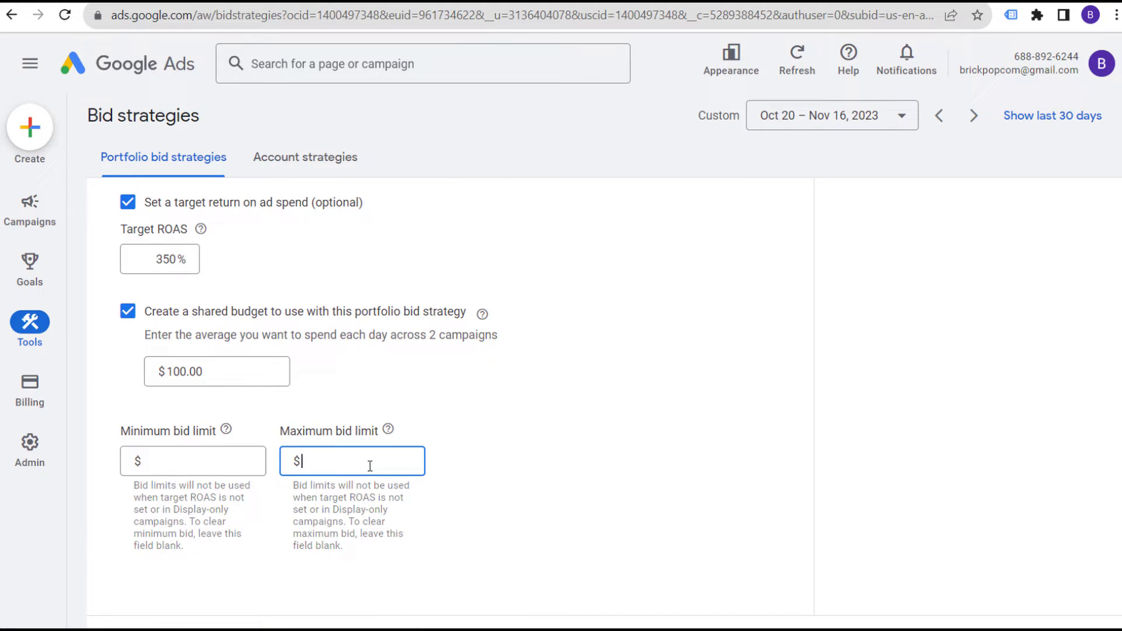
type("3.00")
left_click(634, 417)
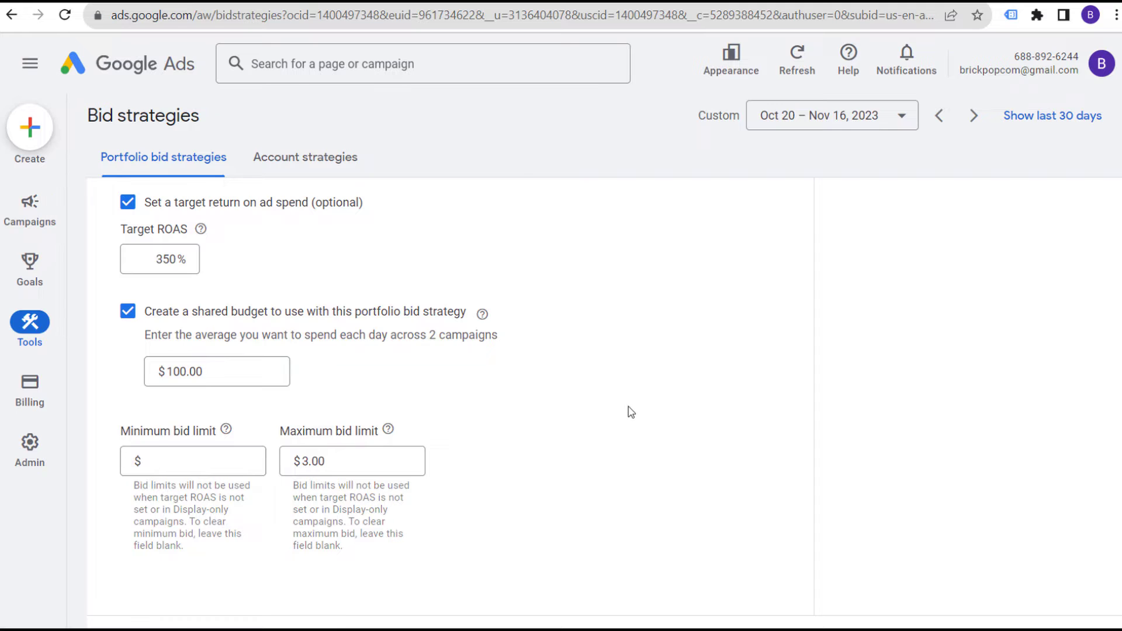
Review the 350 target ROAS, strategy name and shared daily budget explanation
scroll(629, 414, "up", 1)
scroll(645, 415, "up", 1)
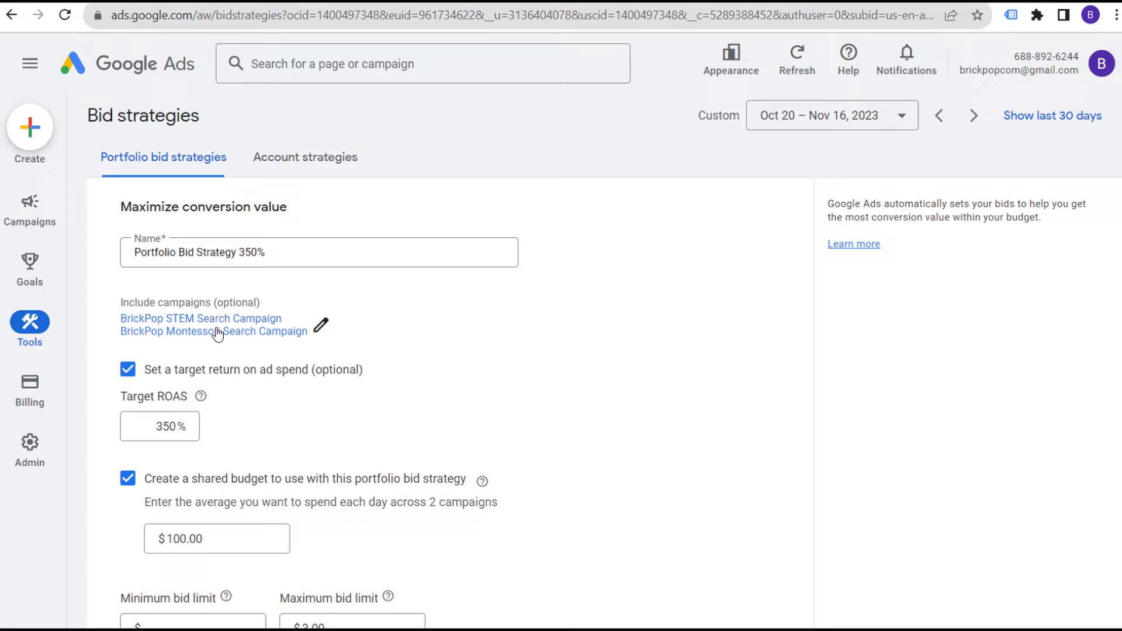
left_click_drag(150, 426, 219, 427)
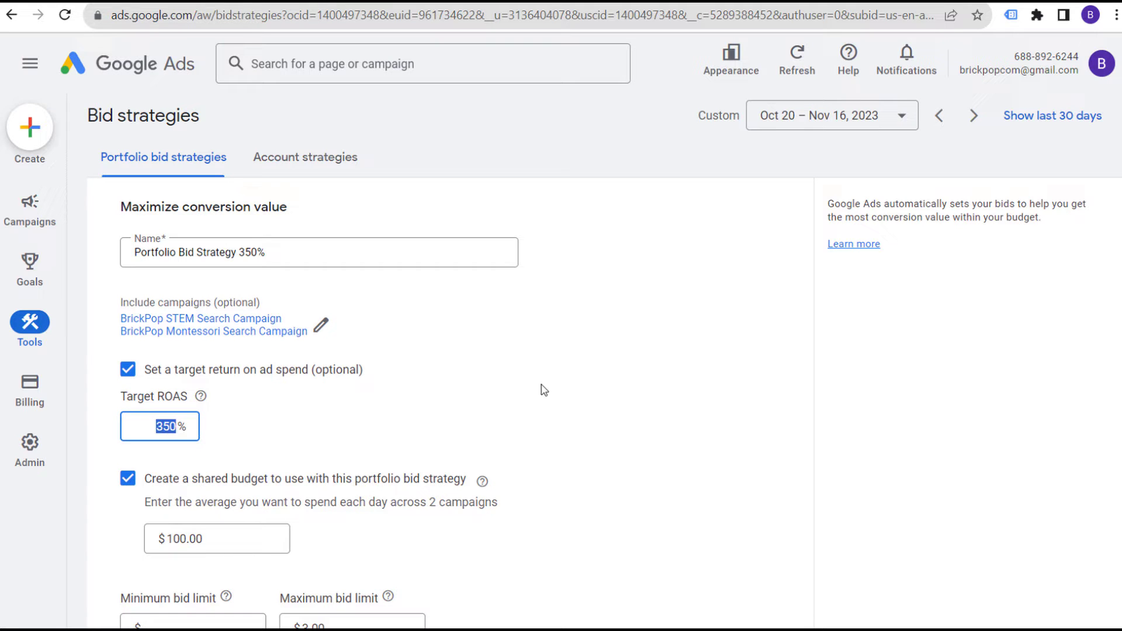
left_click(566, 386)
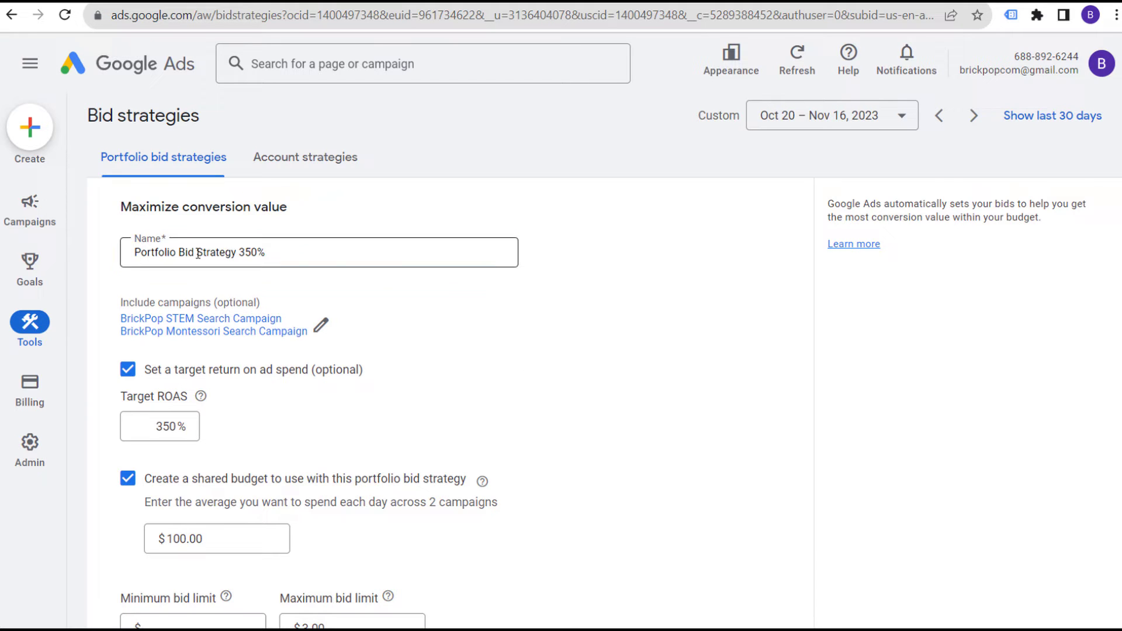
left_click_drag(151, 253, 281, 248)
left_click(286, 248)
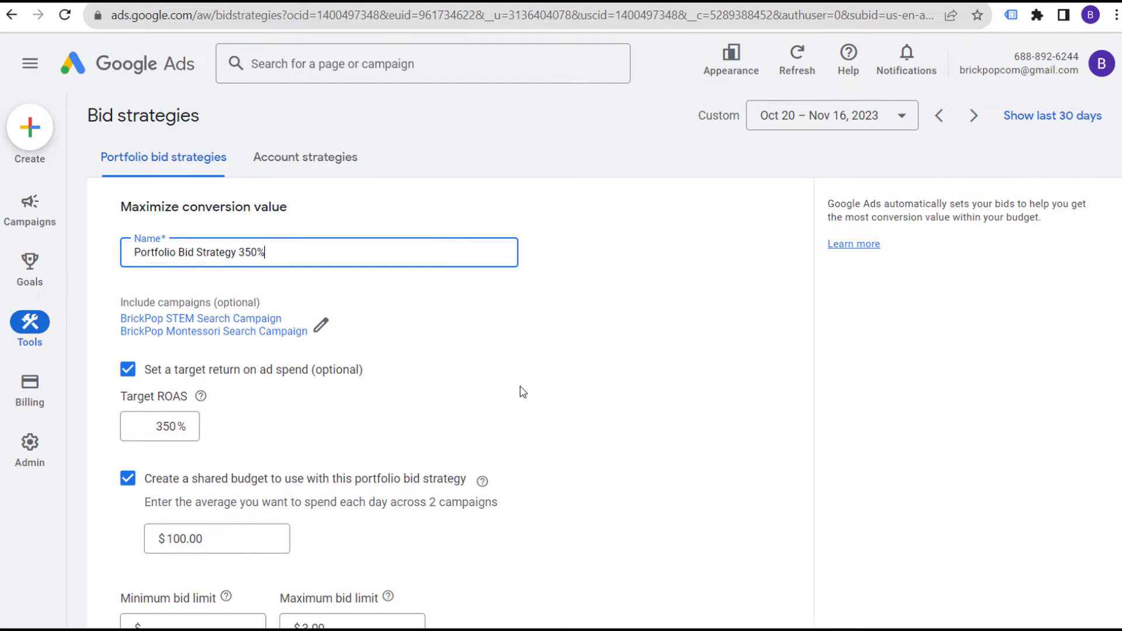
scroll(523, 391, "down", 1)
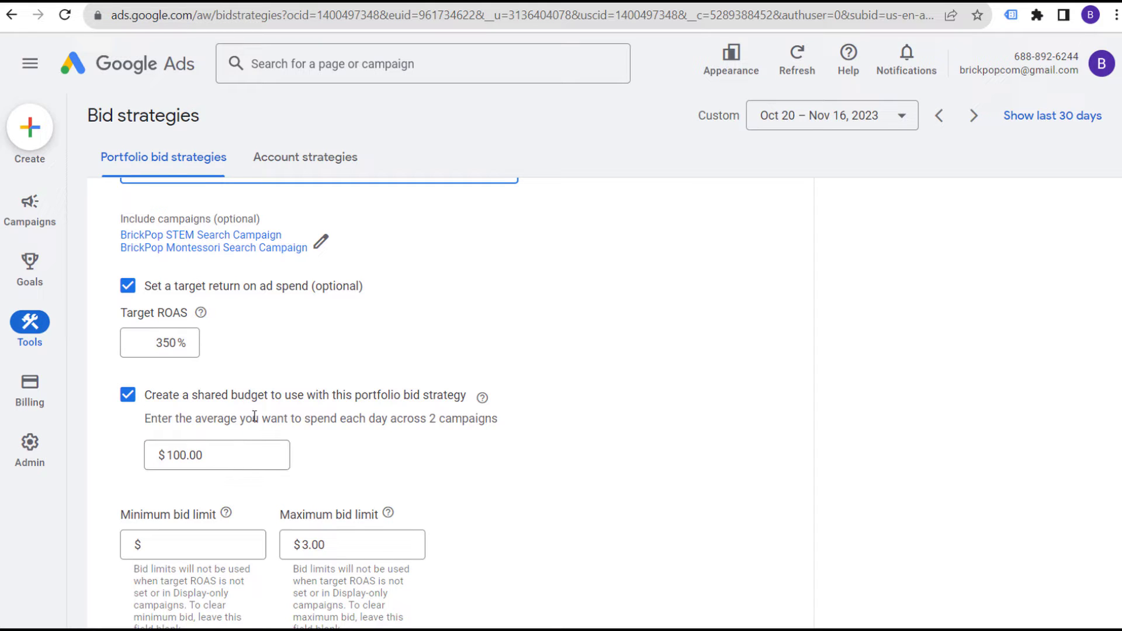
left_click_drag(165, 417, 445, 418)
left_click(476, 421)
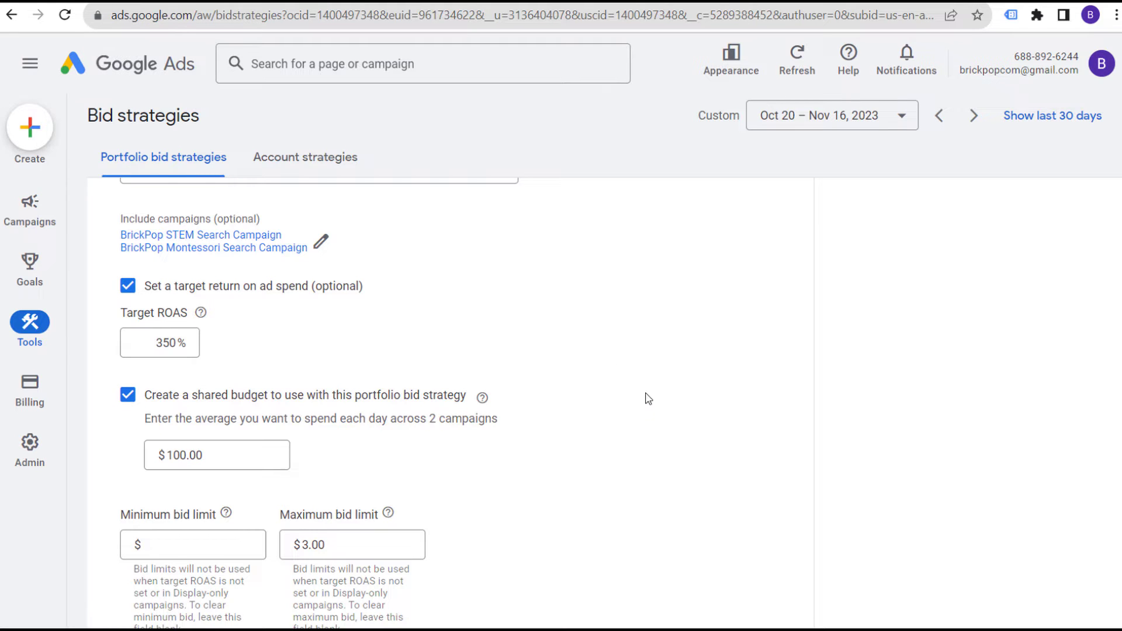
scroll(656, 410, "up", 2)
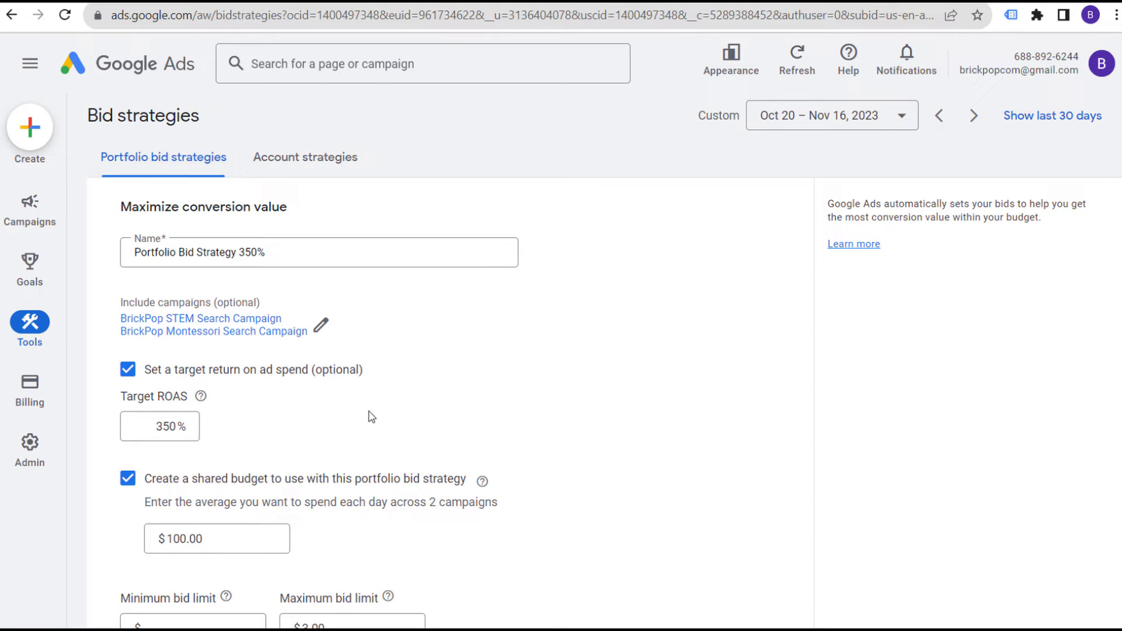
Save the Portfolio Bid Strategy 350% portfolio strategy
scroll(556, 439, "down", 2)
scroll(557, 439, "down", 4)
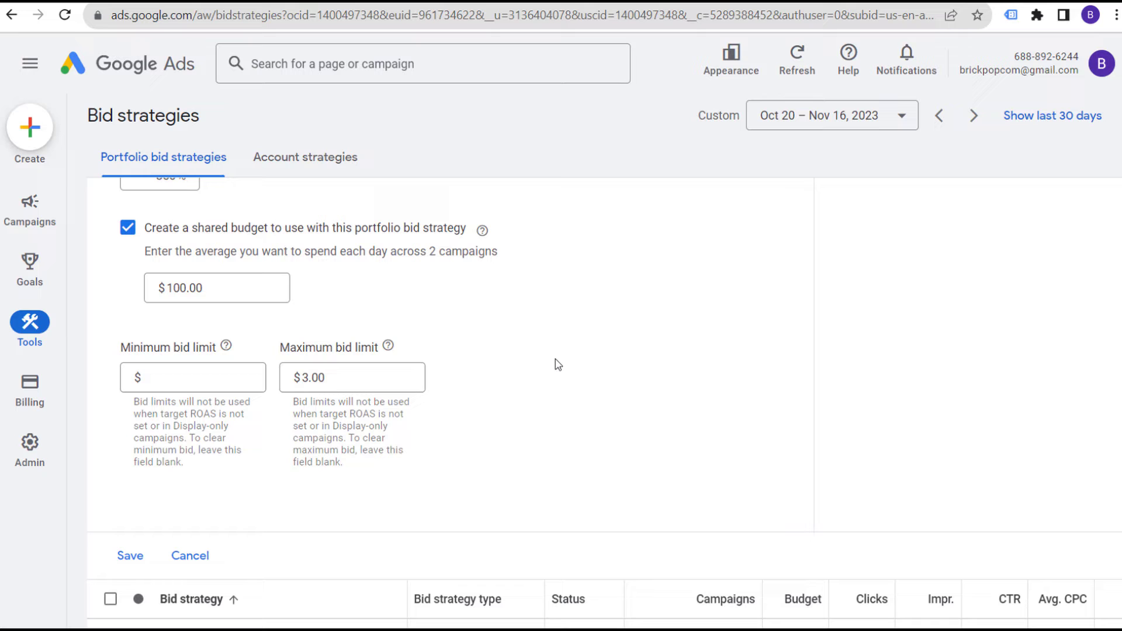
scroll(556, 363, "up", 4)
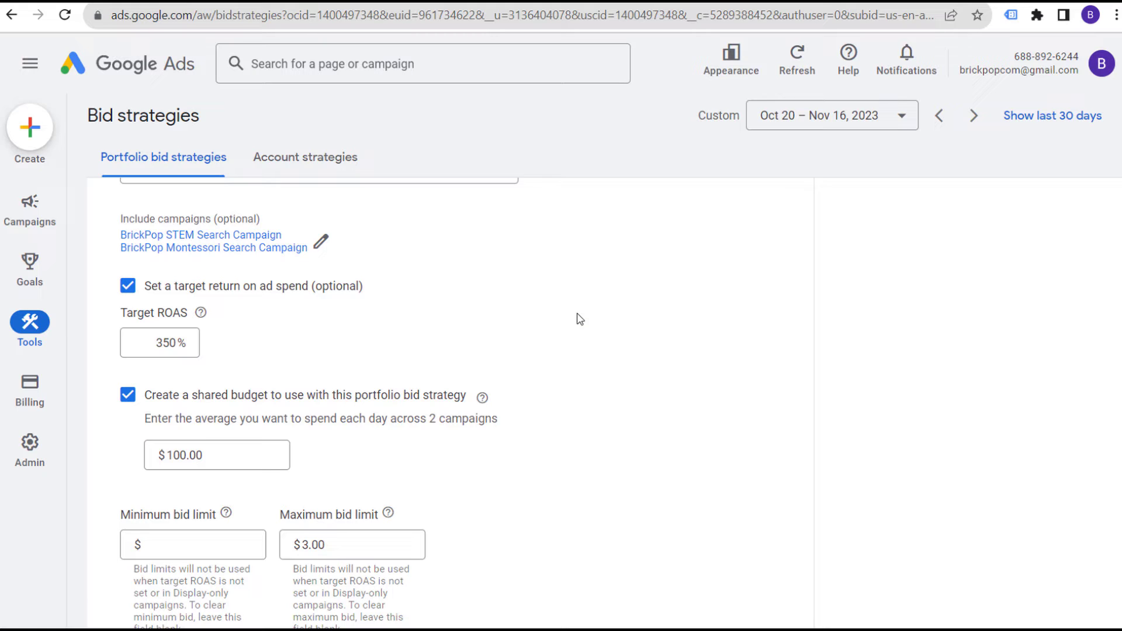
scroll(575, 349, "up", 2)
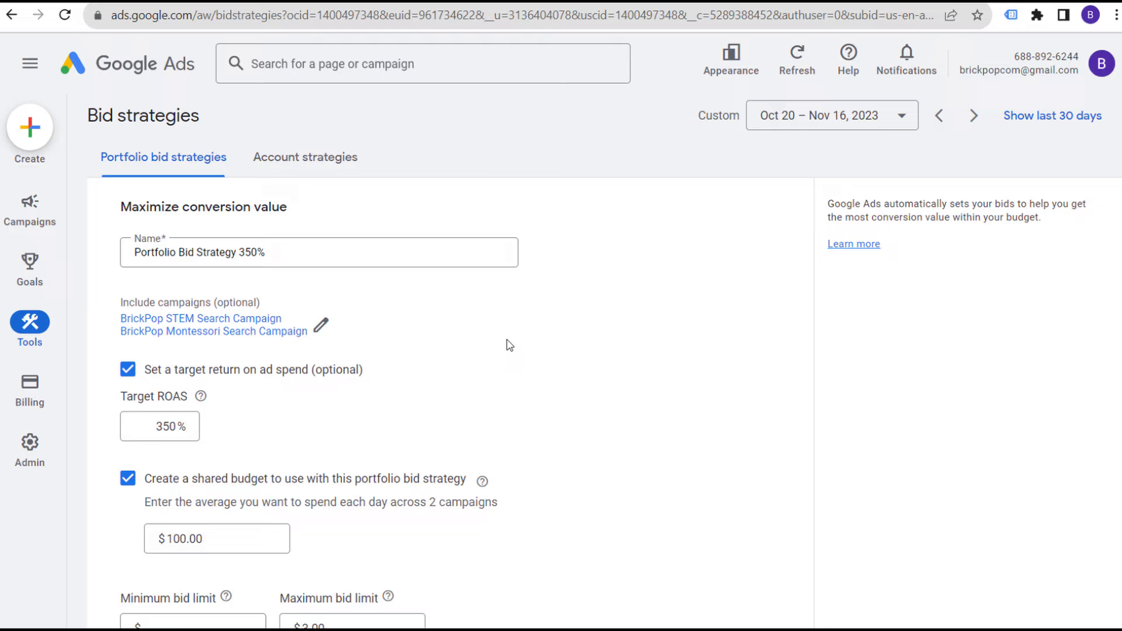
scroll(514, 362, "down", 5)
left_click(127, 555)
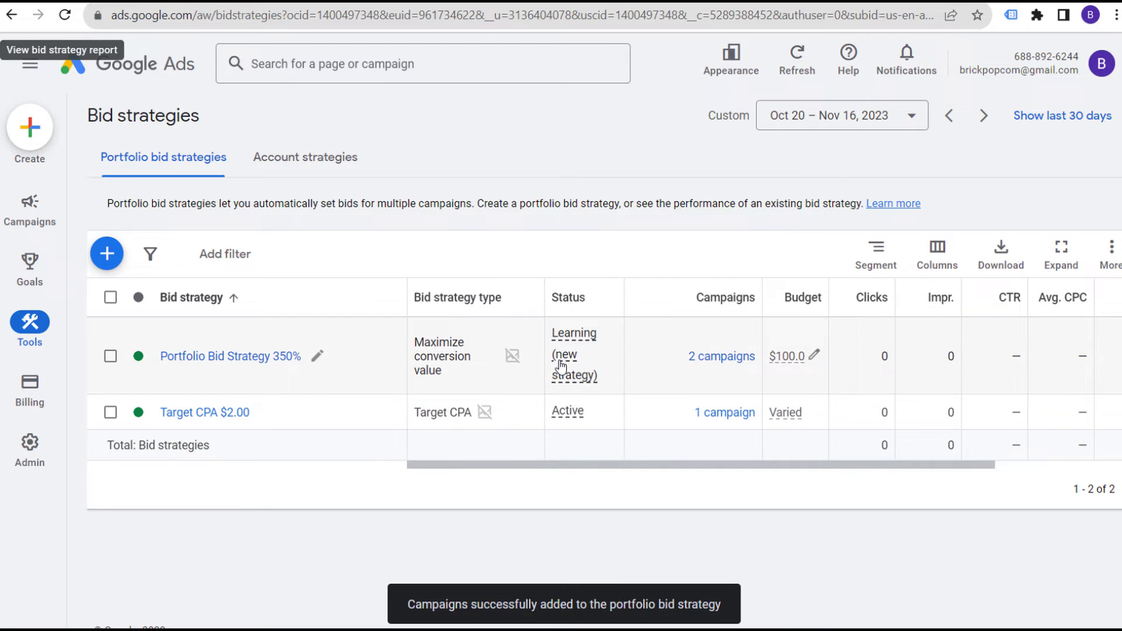
Confirm the strategy shows Learning with 2 campaigns, then go to Campaigns Overview
mouse_move(572, 369)
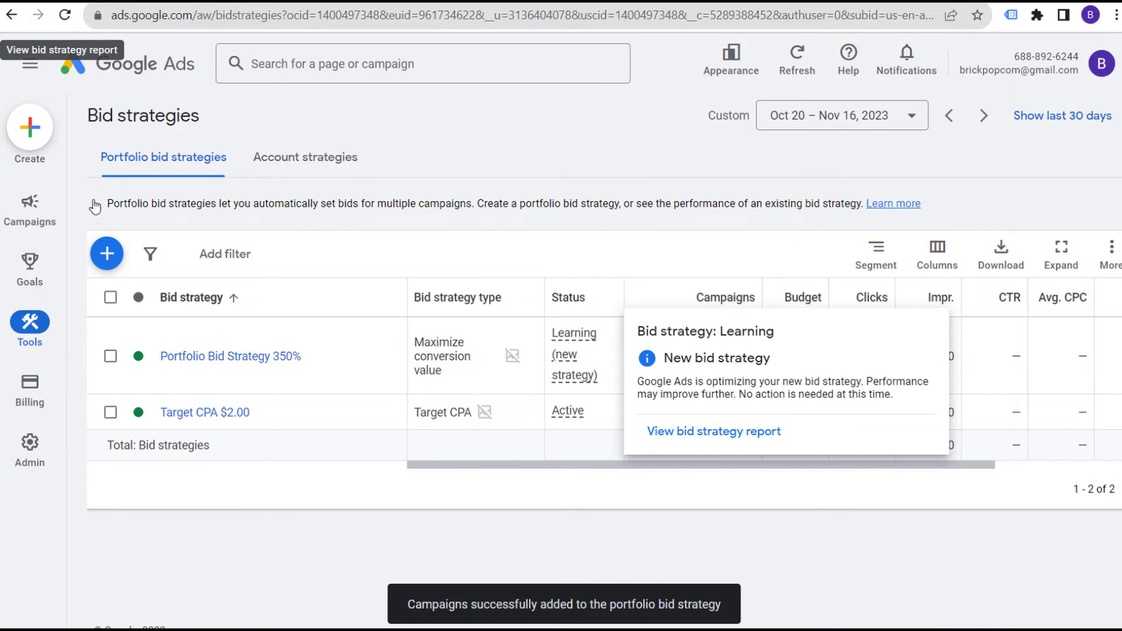
left_click(50, 216)
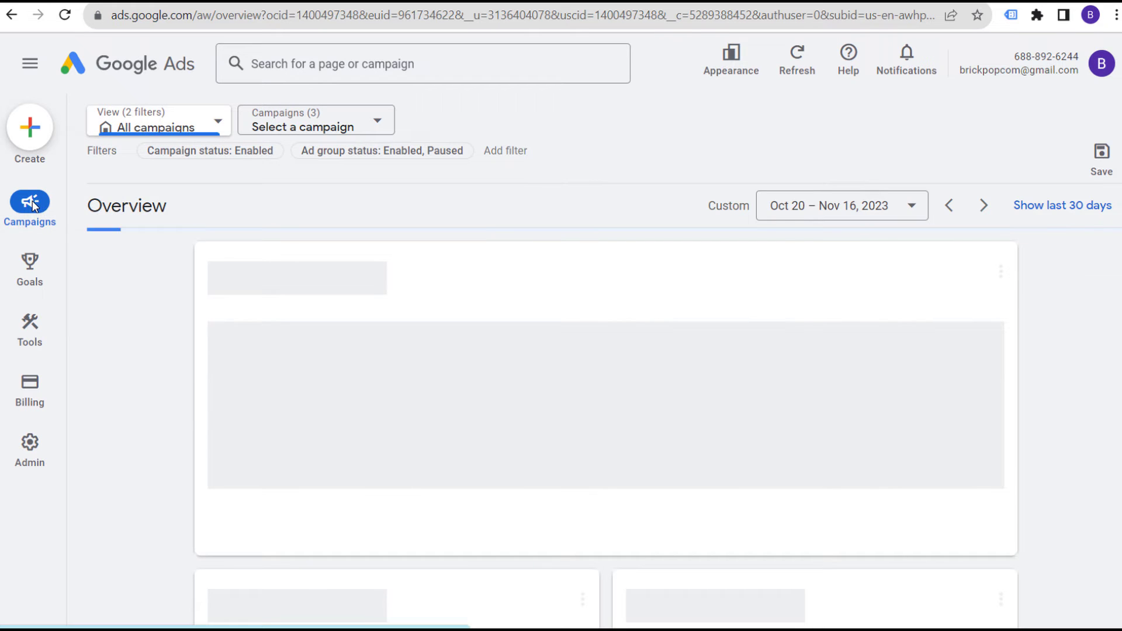
Inspect the Search campaigns' Budget cells showing the shared $100.00/day Portfolio Bid Strategy budget
mouse_move(33, 201)
left_click(148, 239)
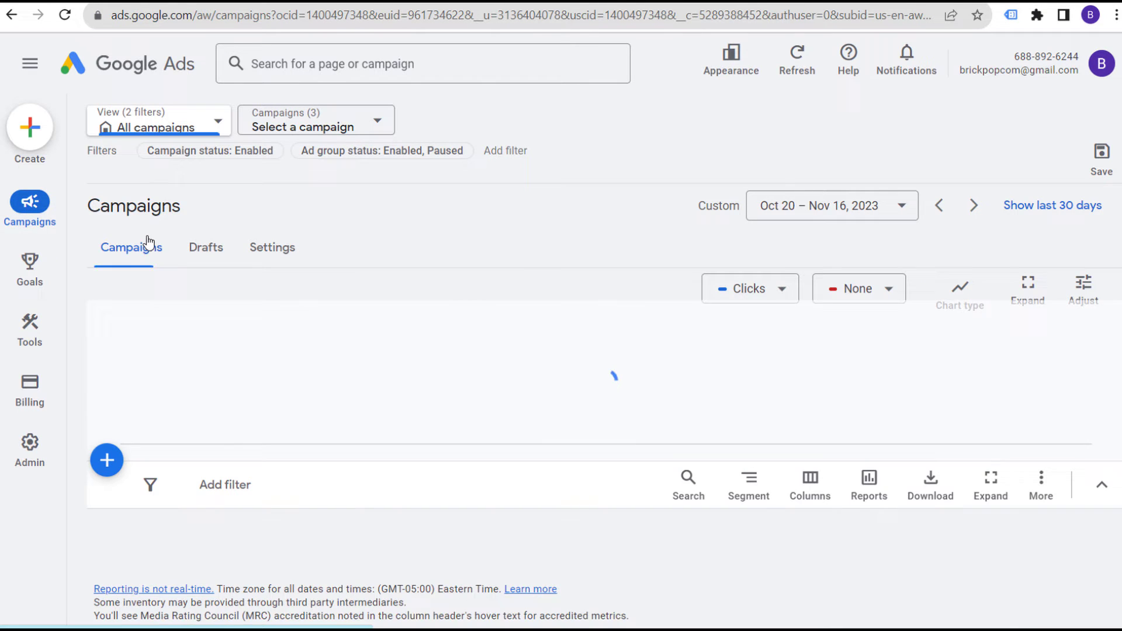
scroll(610, 490, "down", 5)
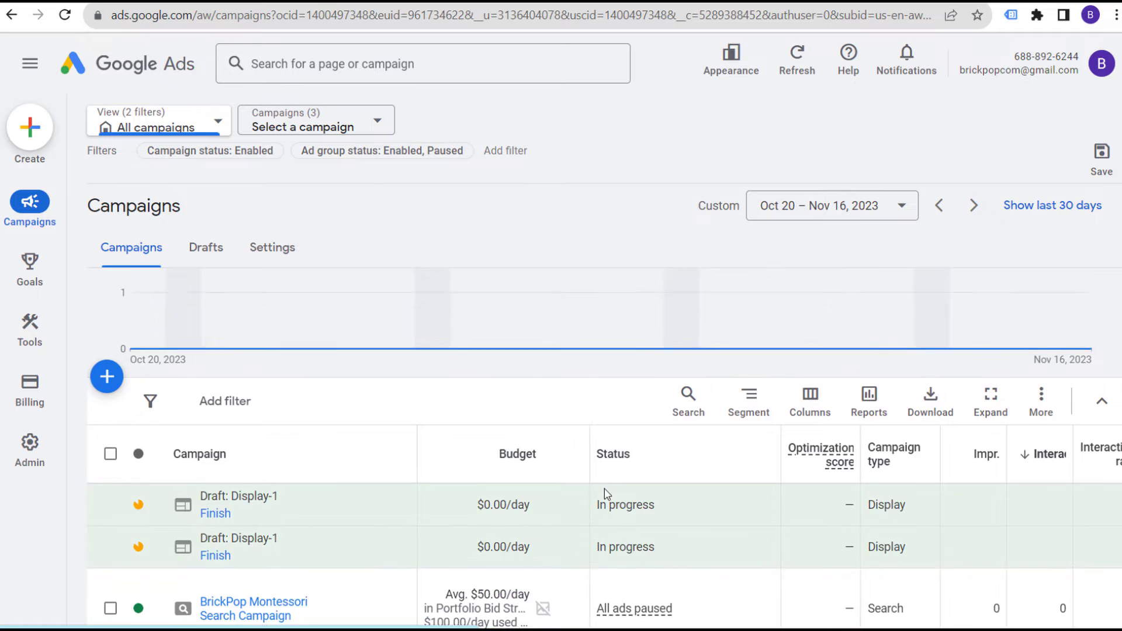
mouse_move(471, 358)
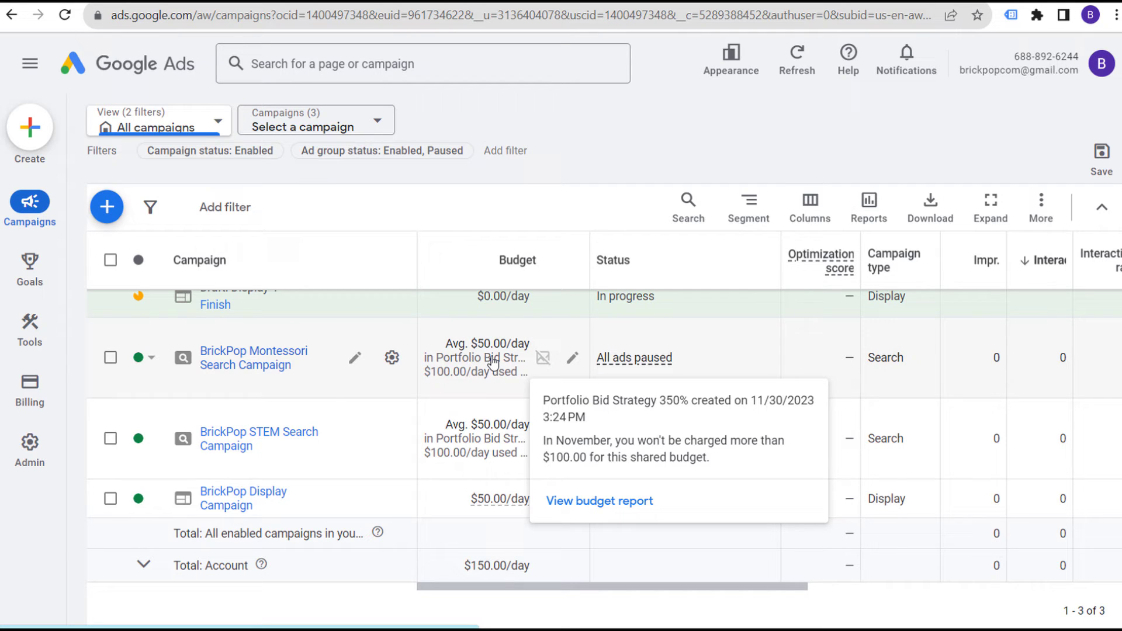
Open Portfolio Bid Strategy 350% from Bid strategies and expand its settings
left_click(33, 324)
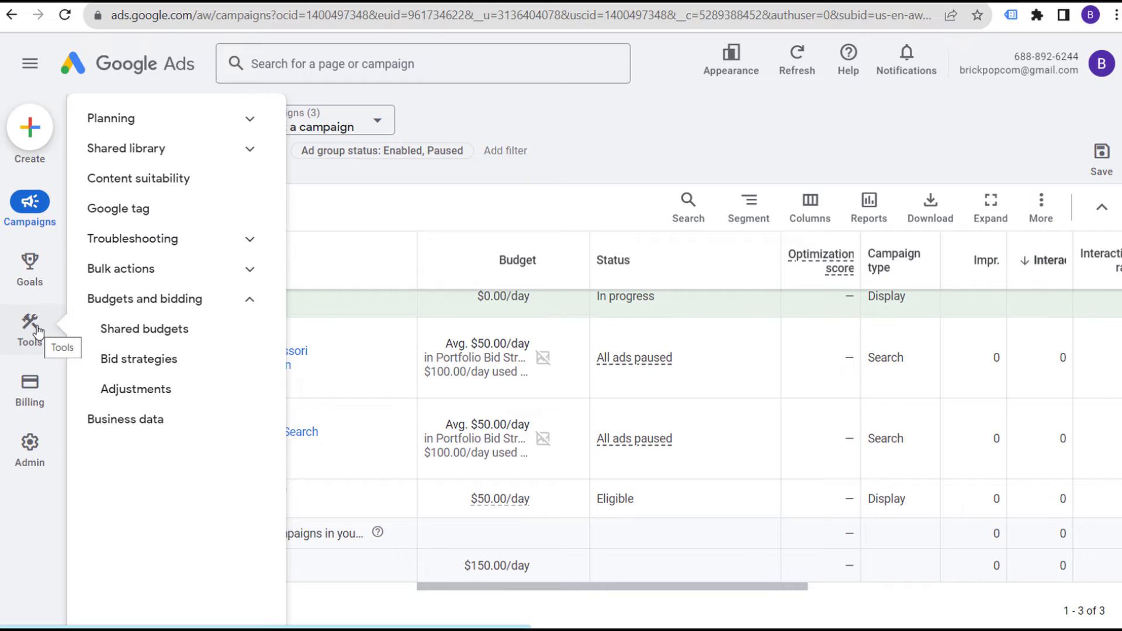
left_click(156, 362)
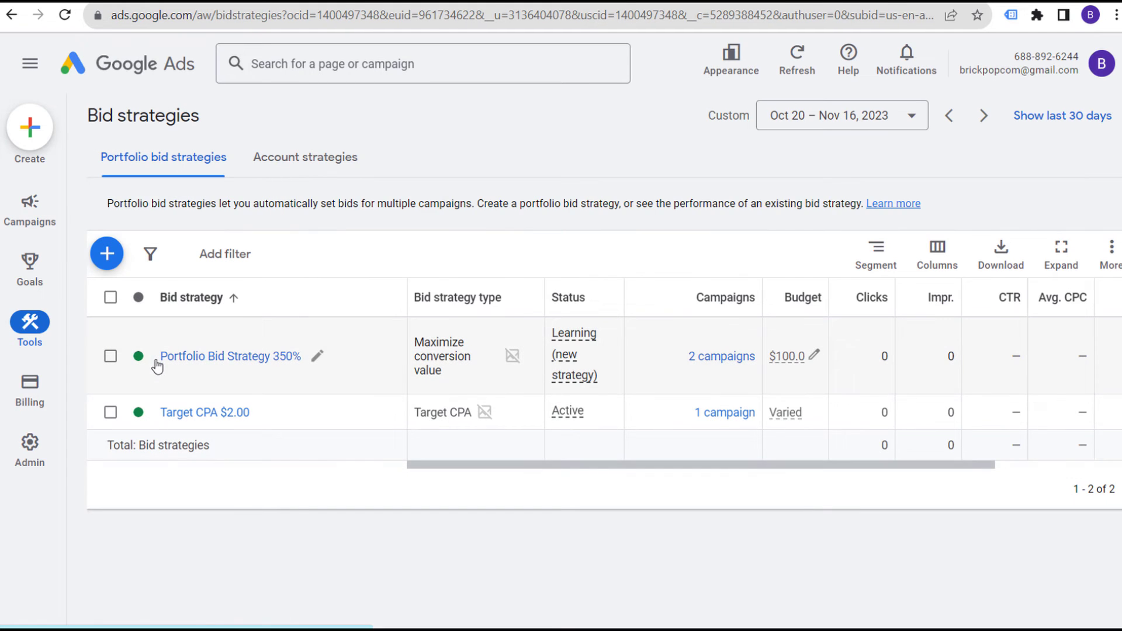
left_click(217, 358)
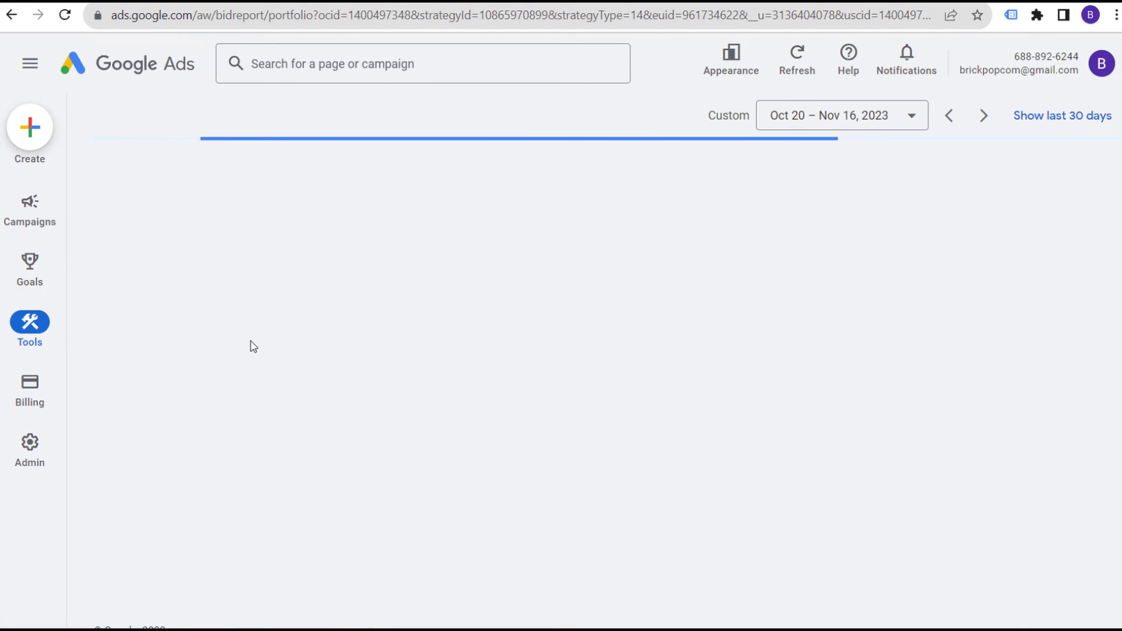
scroll(813, 349, "down", 2)
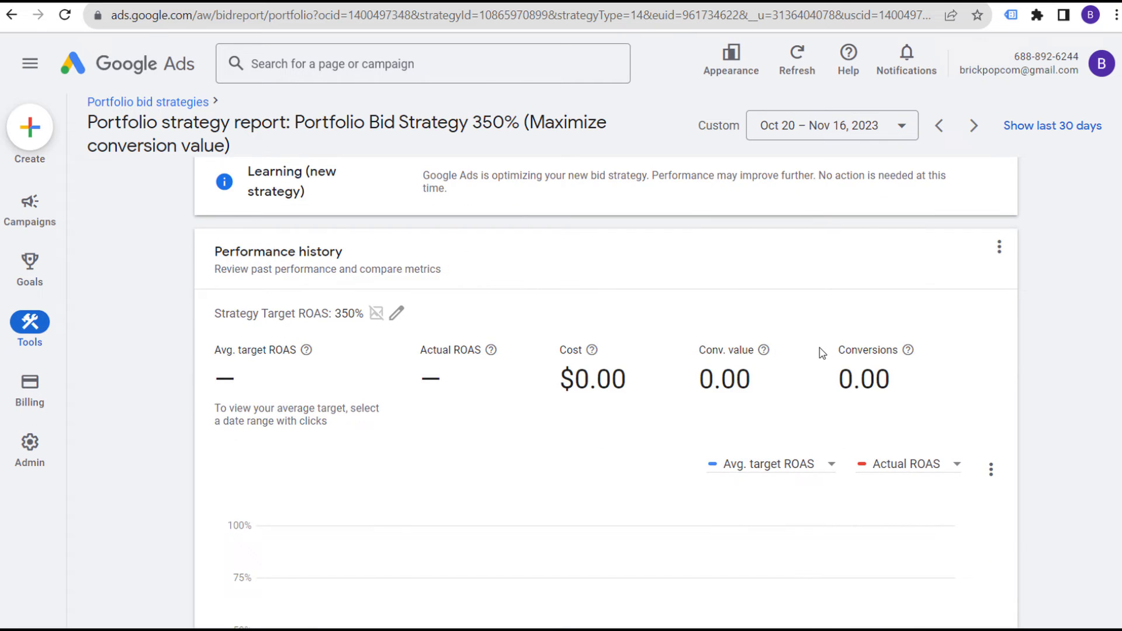
scroll(676, 369, "down", 8)
left_click(596, 393)
scroll(581, 328, "down", 2)
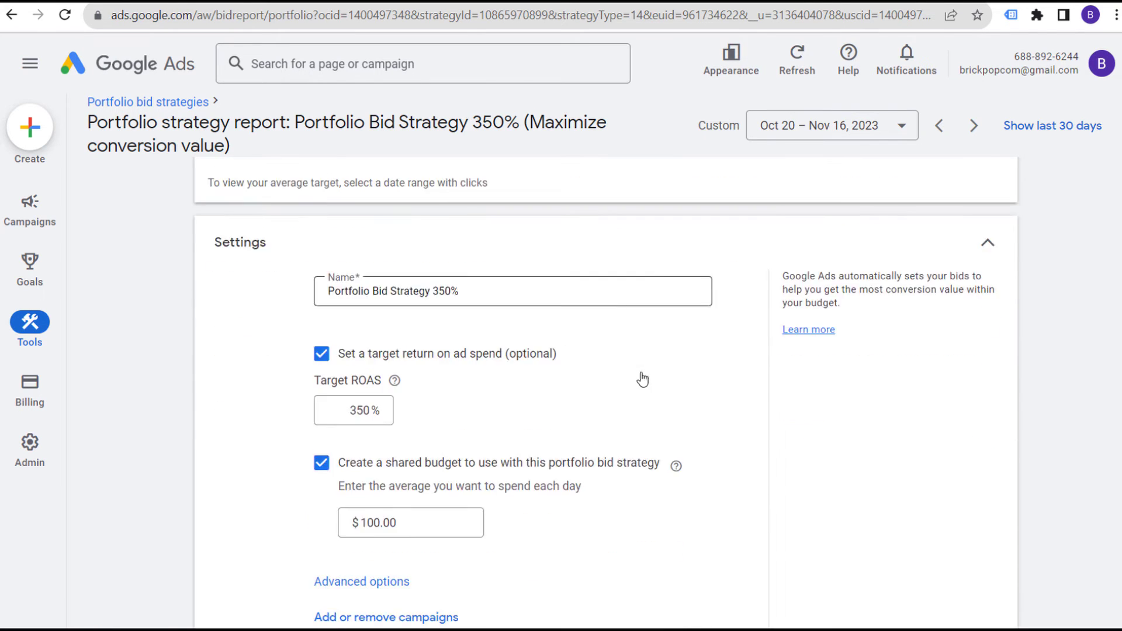
scroll(643, 379, "down", 2)
Change the daily budget to $200.00 and the target ROAS to 400%
left_click(409, 439)
left_click_drag(403, 439, 354, 442)
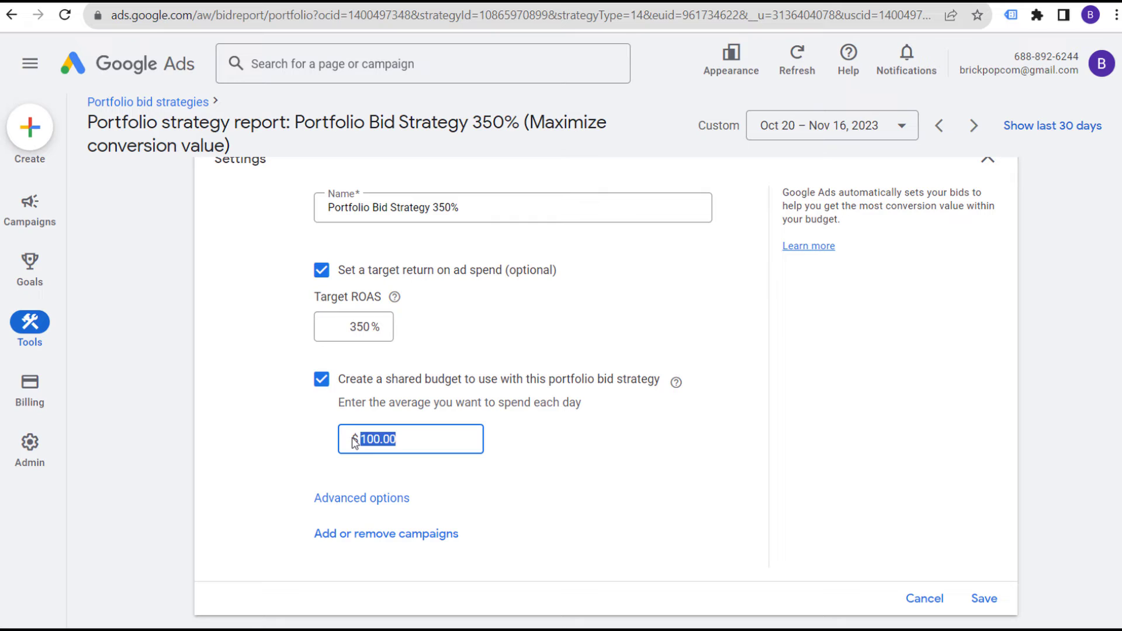
type("150")
key("BackSpace")
key("BackSpace")
type("200.00")
left_click(718, 470)
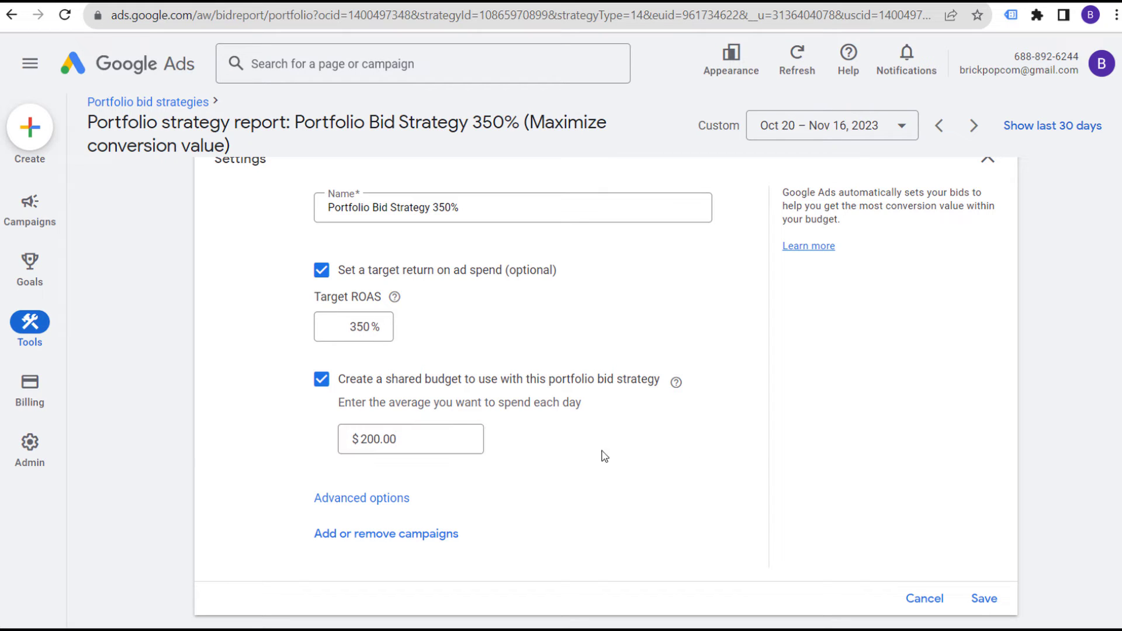
double_click(351, 329)
type("400")
left_click(563, 316)
Lower the maximum bid limit to $2.50 and review the updated values
left_click(386, 498)
scroll(616, 450, "down", 1)
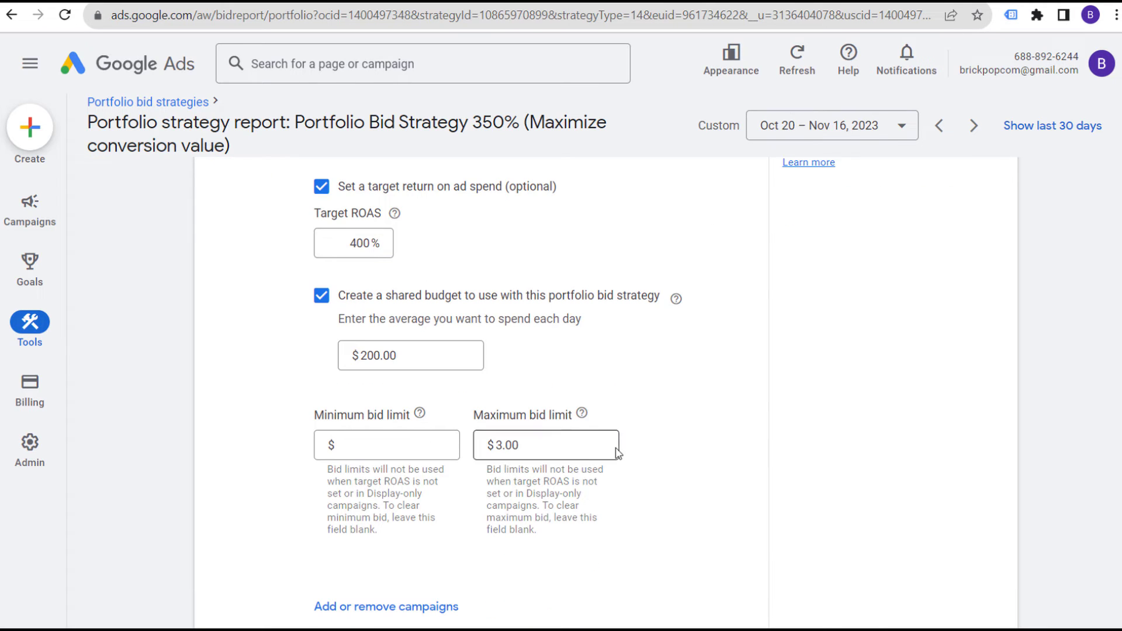
double_click(542, 446)
type("2")
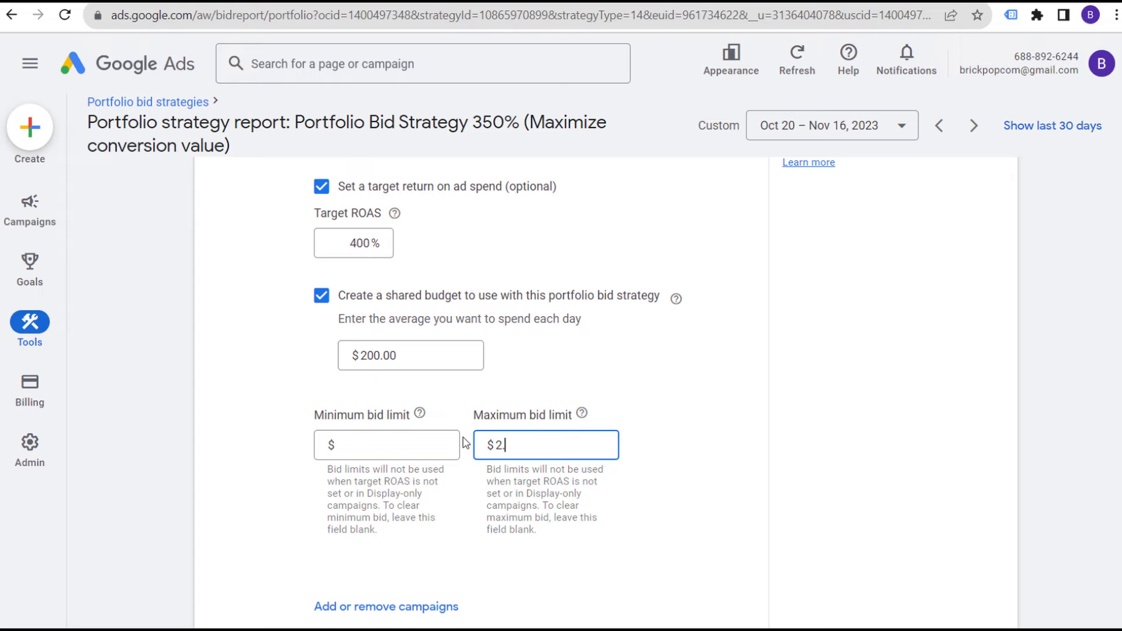
type(".50")
left_click(679, 387)
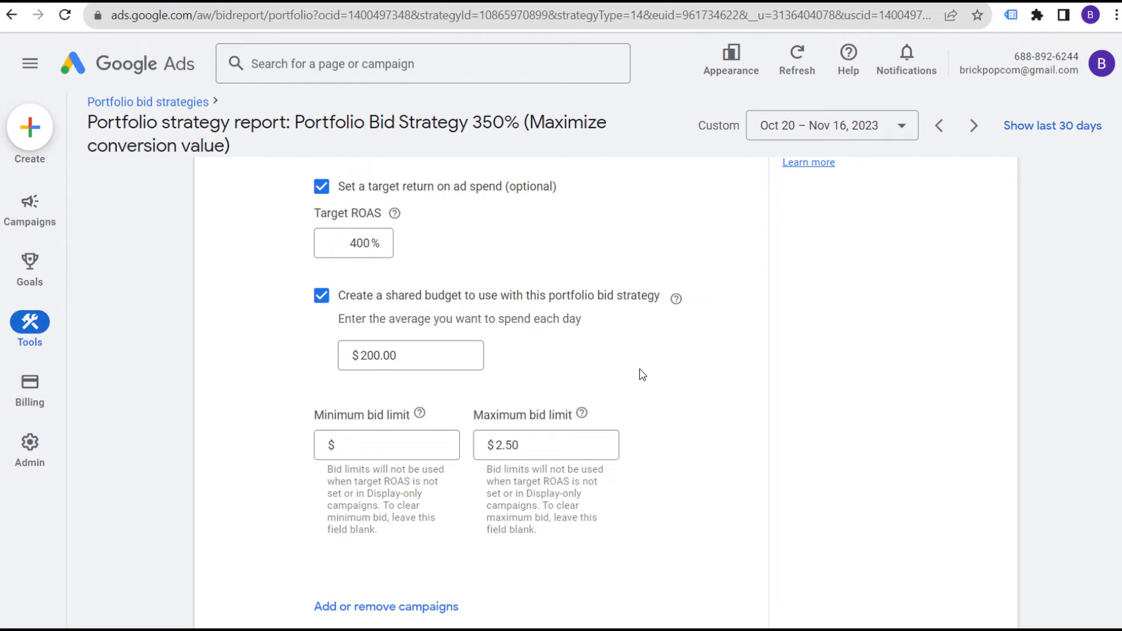
scroll(628, 360, "up", 1)
double_click(433, 441)
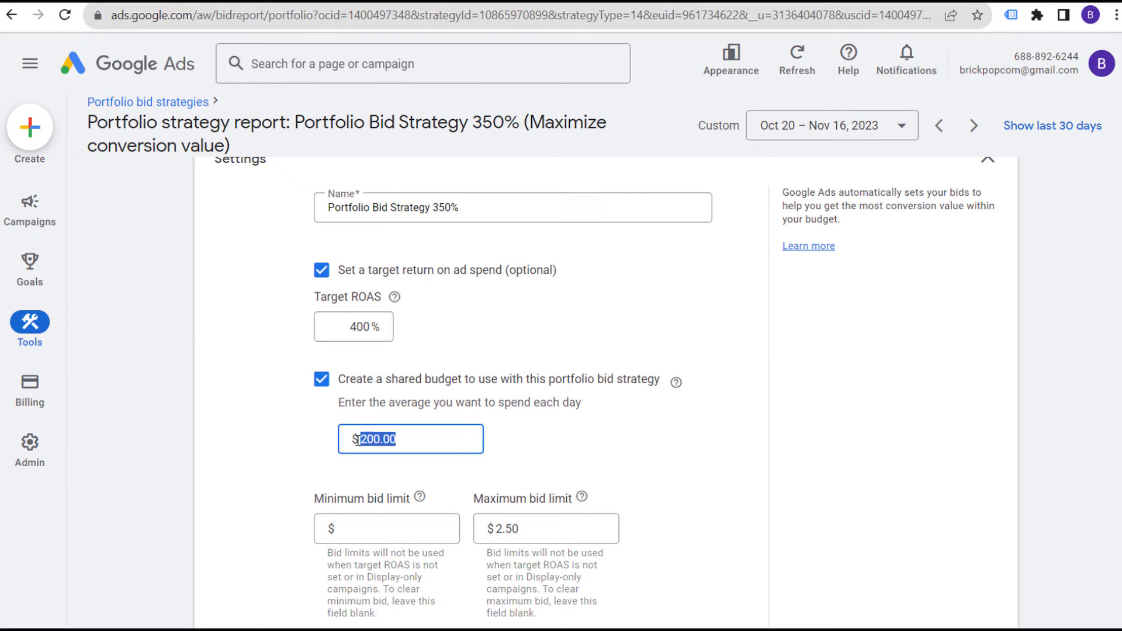
double_click(357, 326)
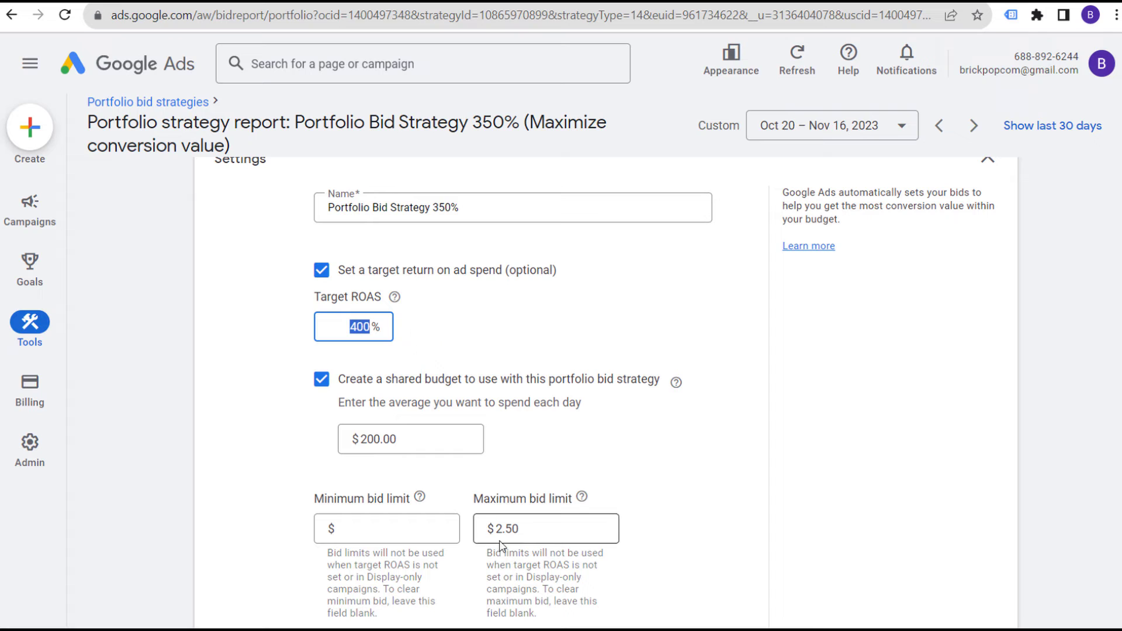
double_click(537, 528)
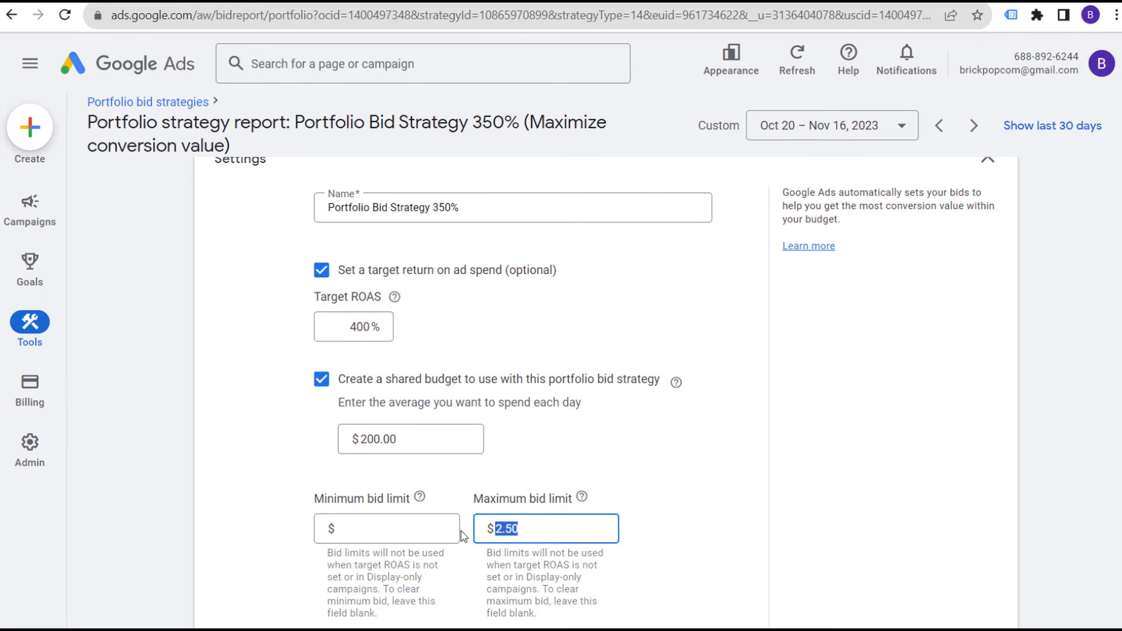
left_click(707, 440)
Remove '350%' from the strategy name, leaving 'Portfolio Bid Strategy'
scroll(584, 307, "down", 2)
scroll(578, 310, "up", 3)
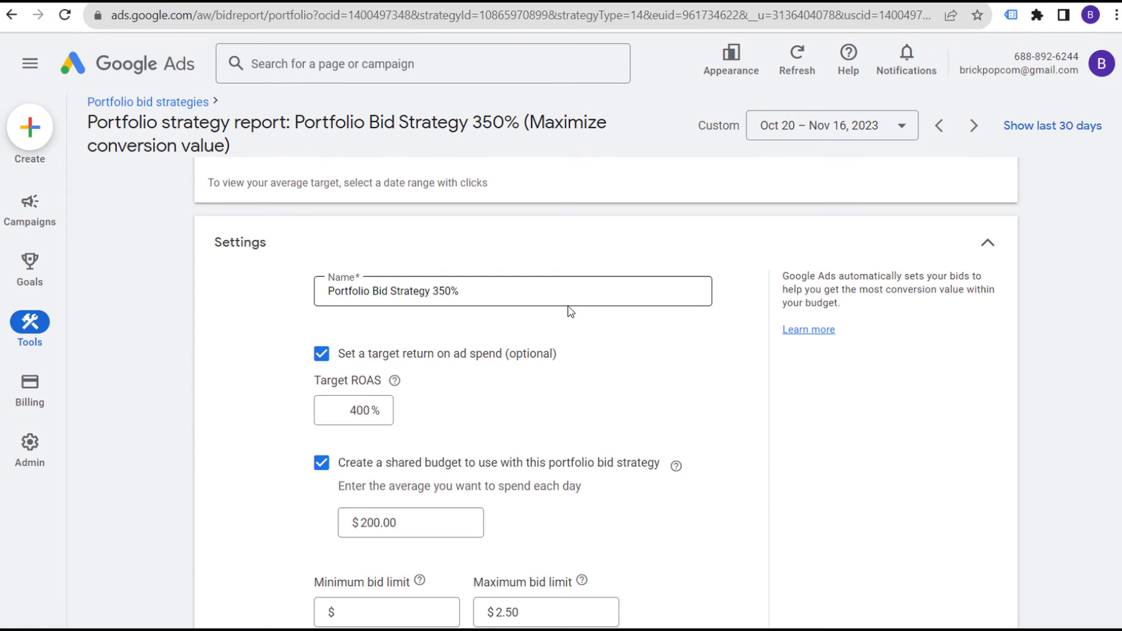
left_click_drag(458, 292, 433, 292)
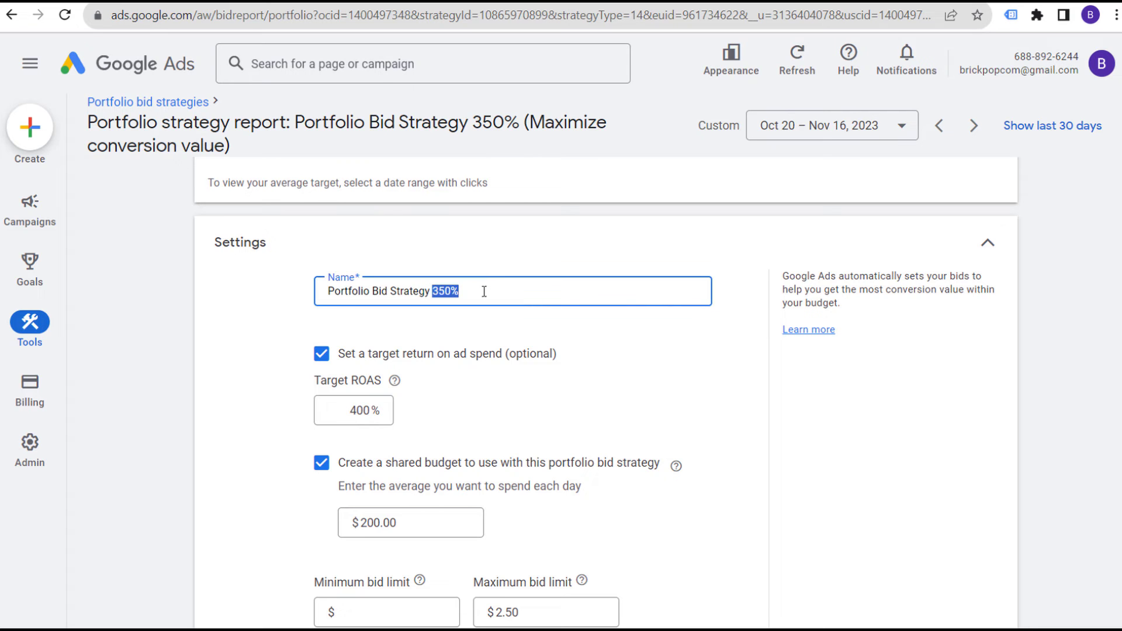
key("BackSpace")
left_click(705, 385)
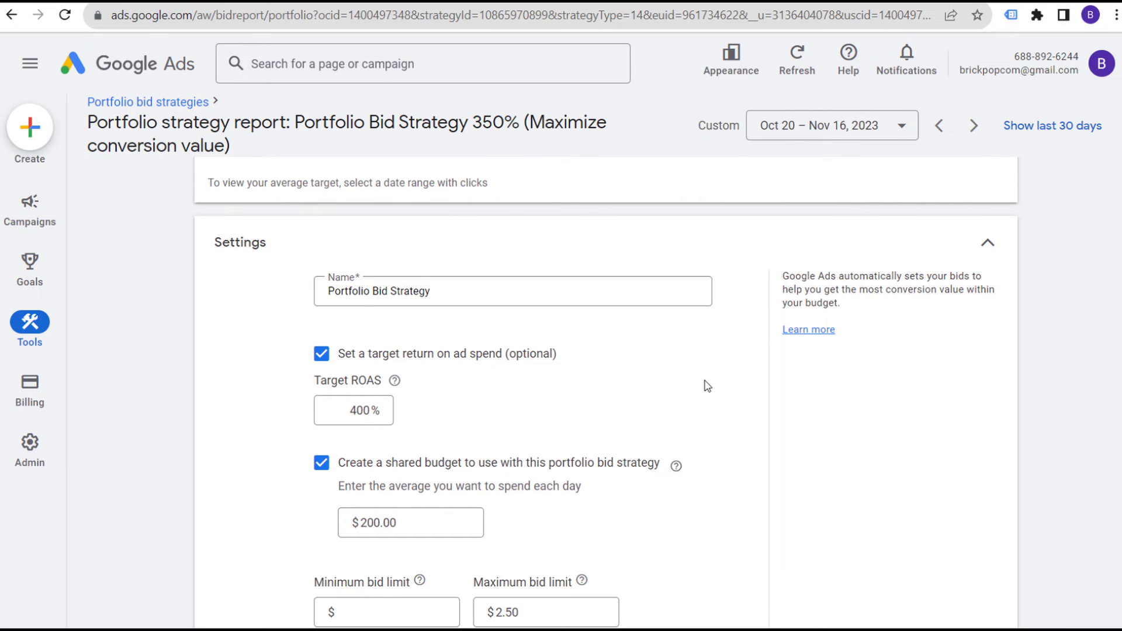
Double-check 400% ROAS, $2.50 max bid and $200.00 budget, then save the strategy
scroll(651, 333, "down", 3)
left_click_drag(330, 240, 420, 240)
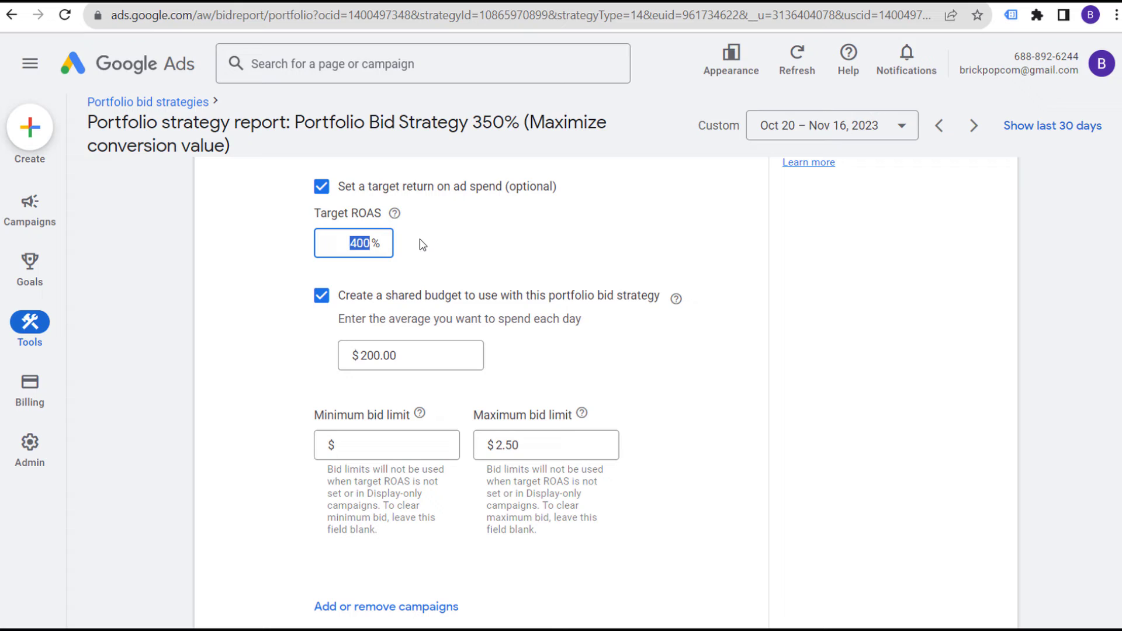
left_click_drag(529, 447, 465, 447)
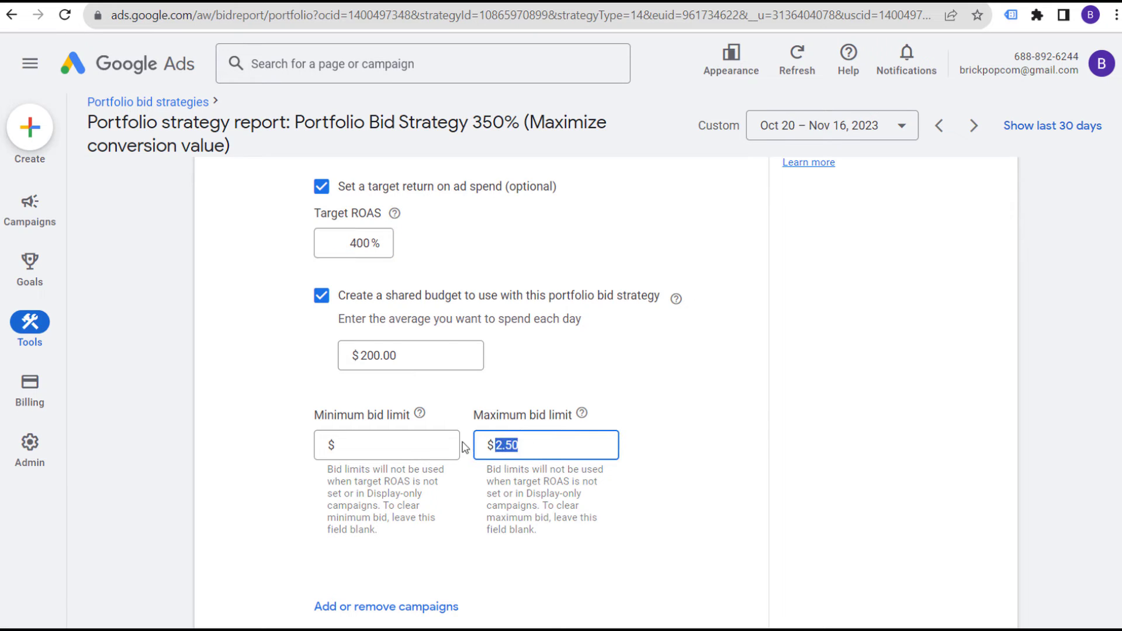
left_click(364, 445)
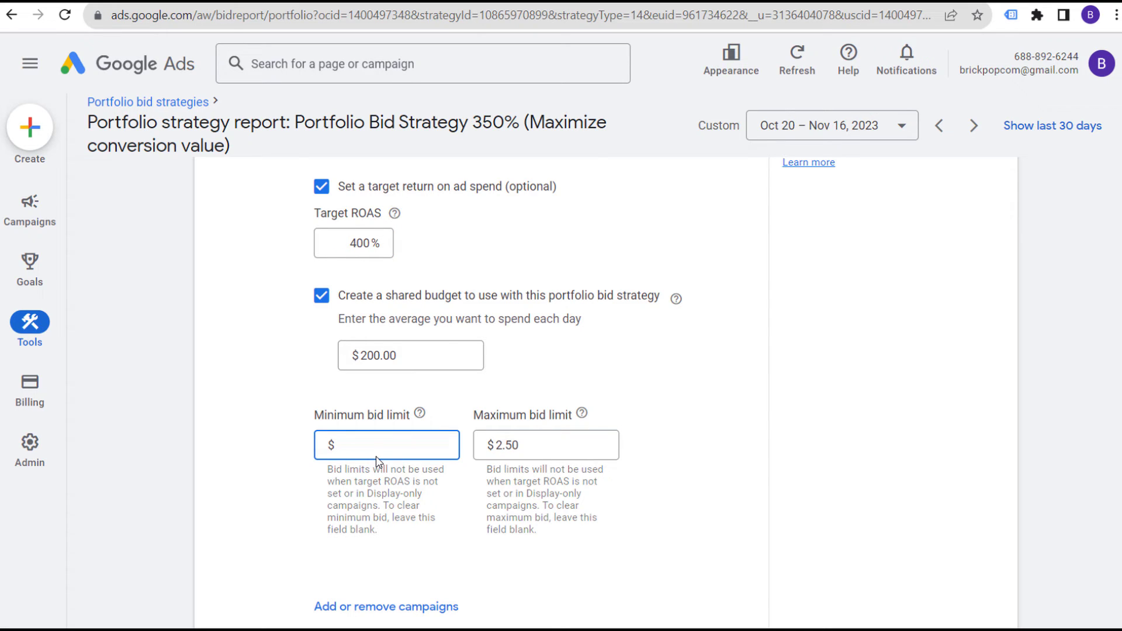
left_click_drag(431, 355, 334, 361)
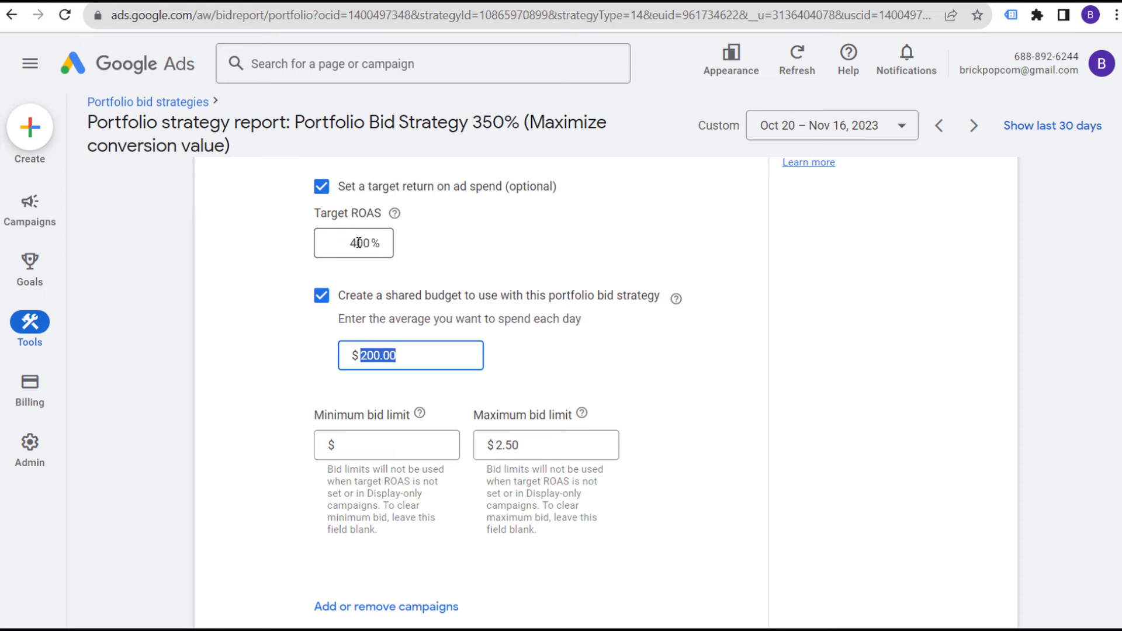
scroll(647, 275, "down", 4)
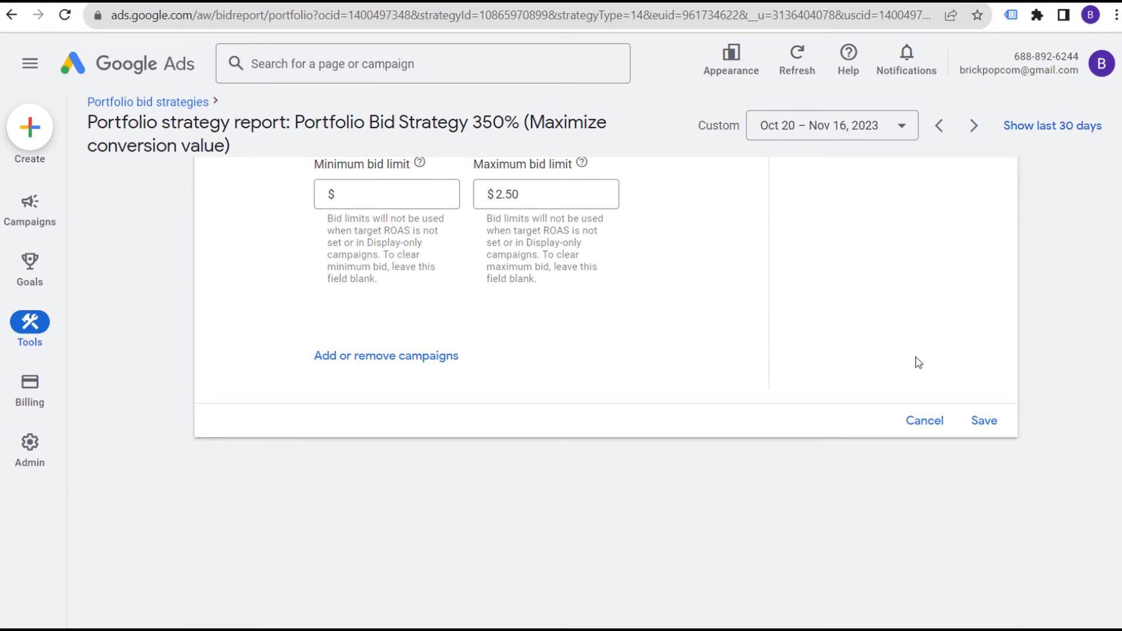
left_click(985, 430)
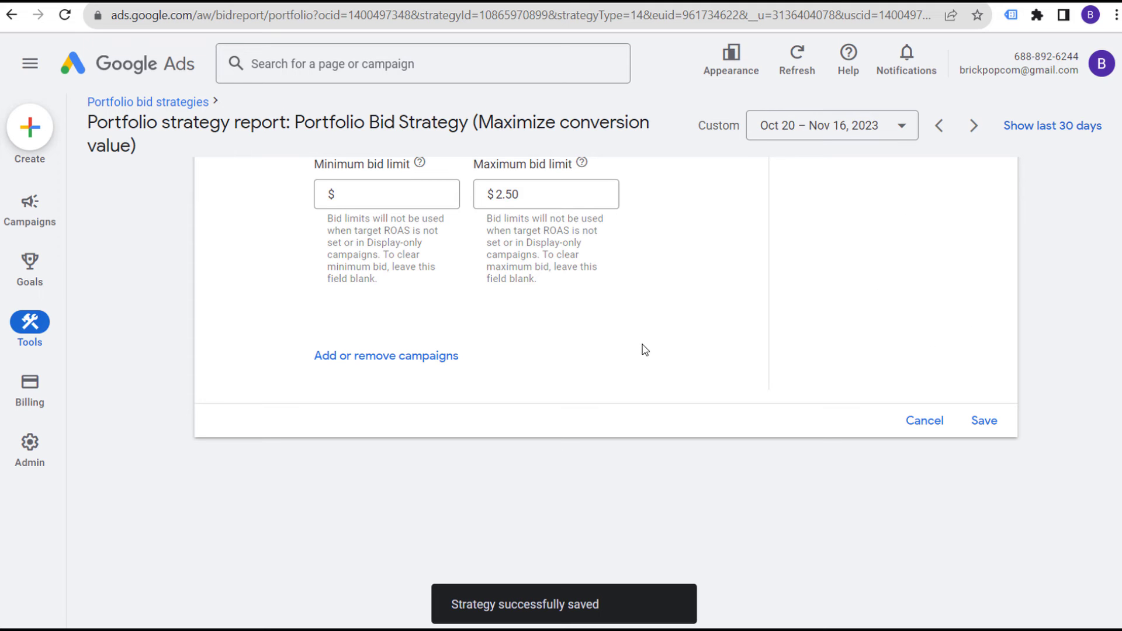
Show all campaigns and check both search campaigns use the $200.00/day portfolio budget
left_click(38, 214)
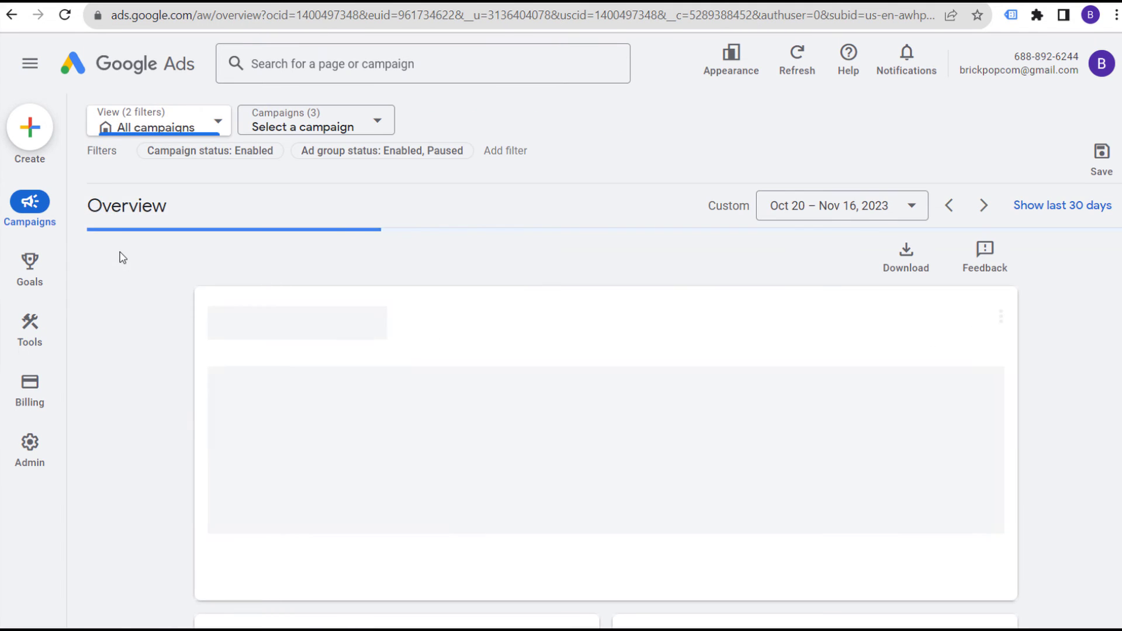
left_click(114, 238)
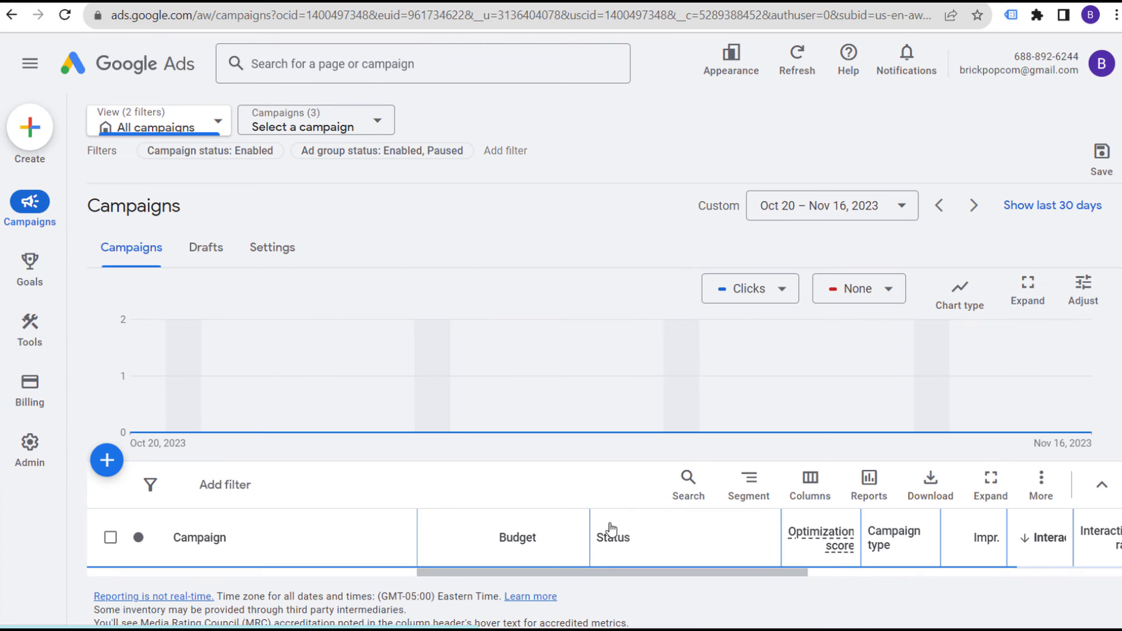
scroll(558, 468, "down", 5)
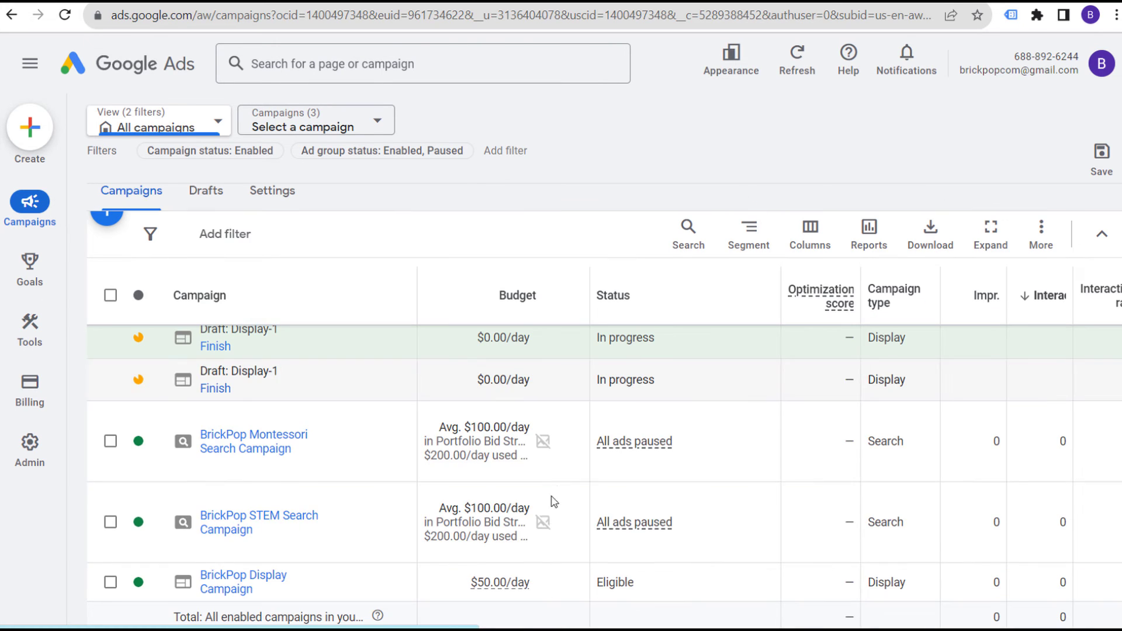
mouse_move(492, 437)
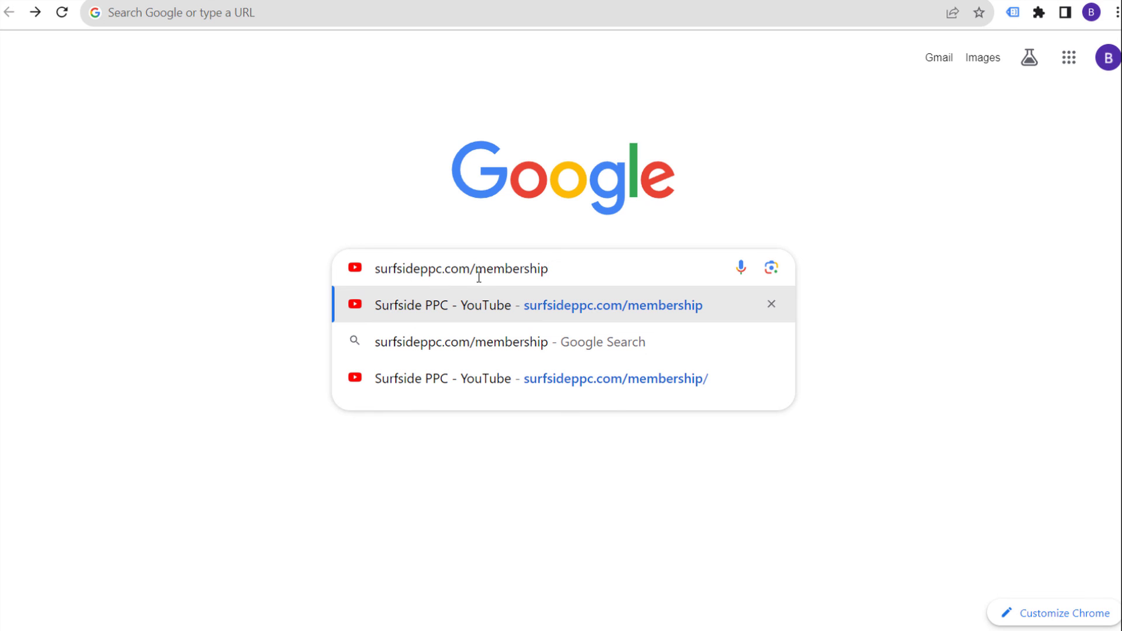
Open surfsideppc.com/membership, browse Surfside PPC's members-only videos, and close the Membership dialog
left_click(496, 306)
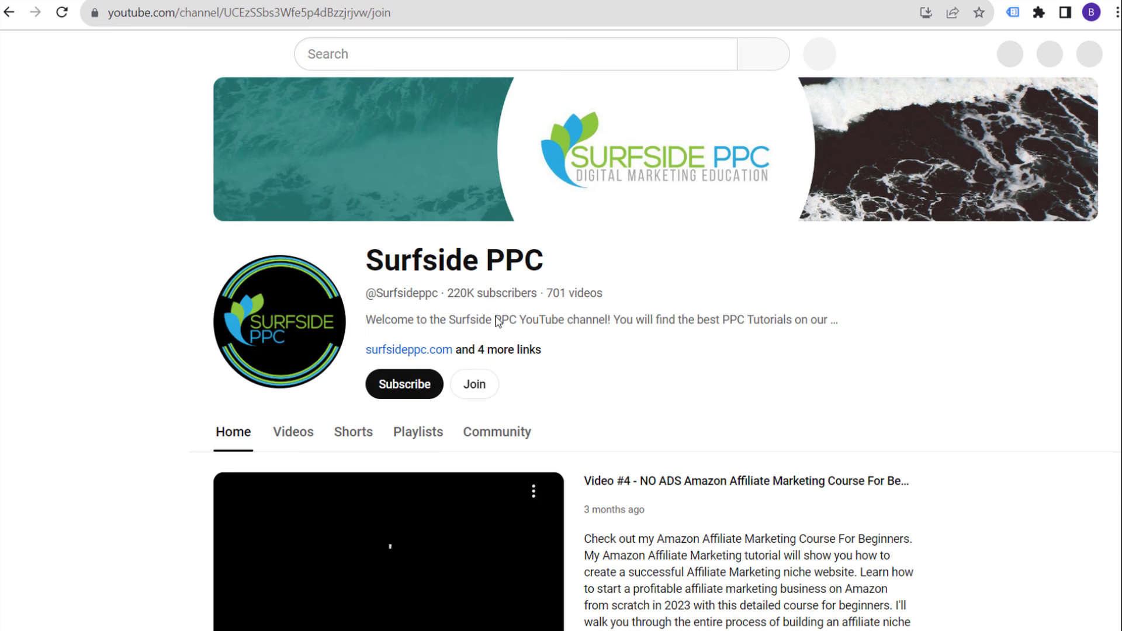
scroll(704, 409, "down", 5)
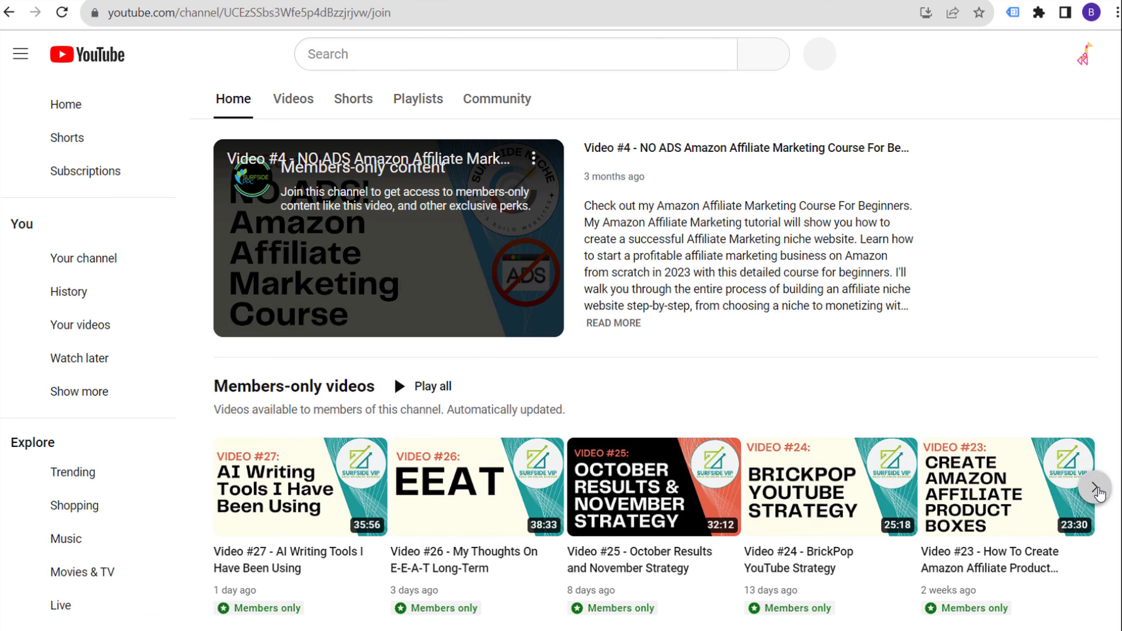
left_click(1097, 490)
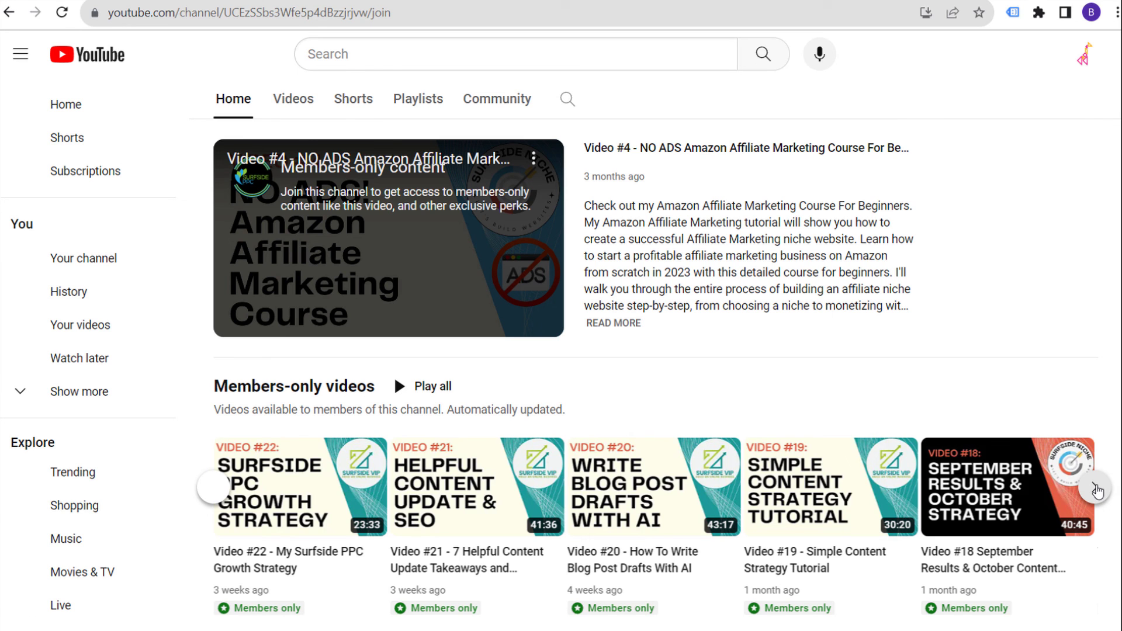
left_click(1096, 489)
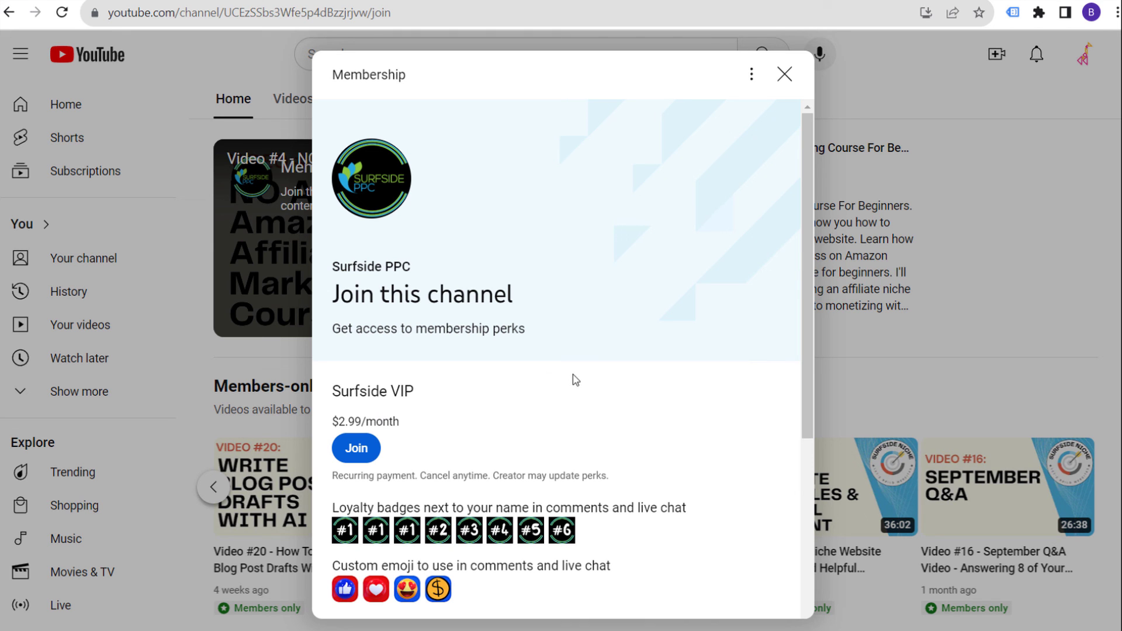
left_click(784, 74)
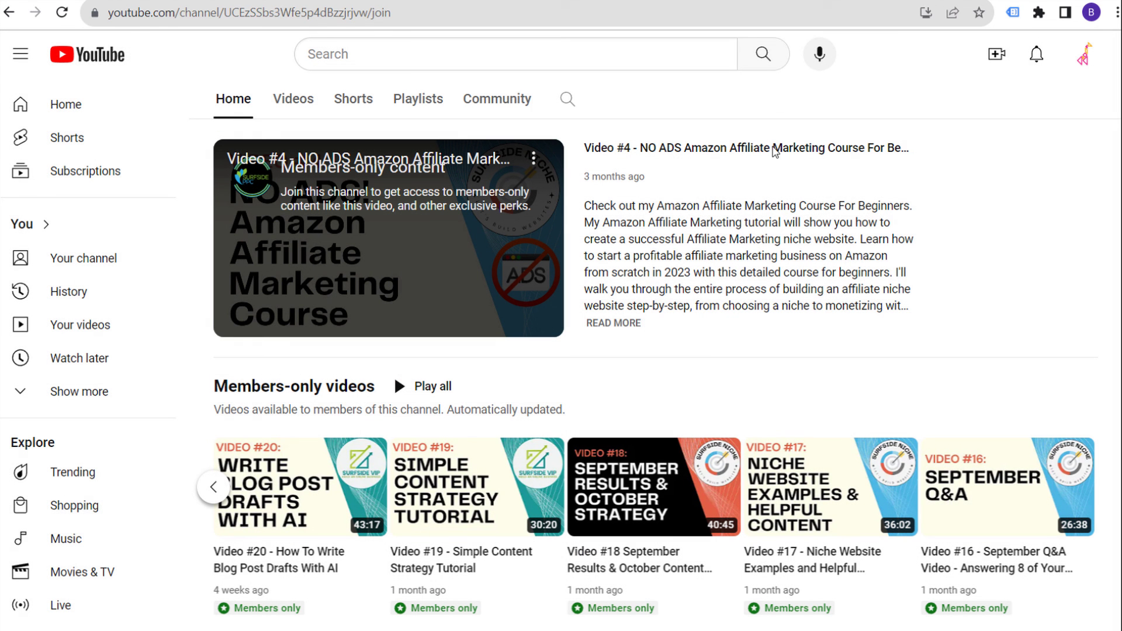